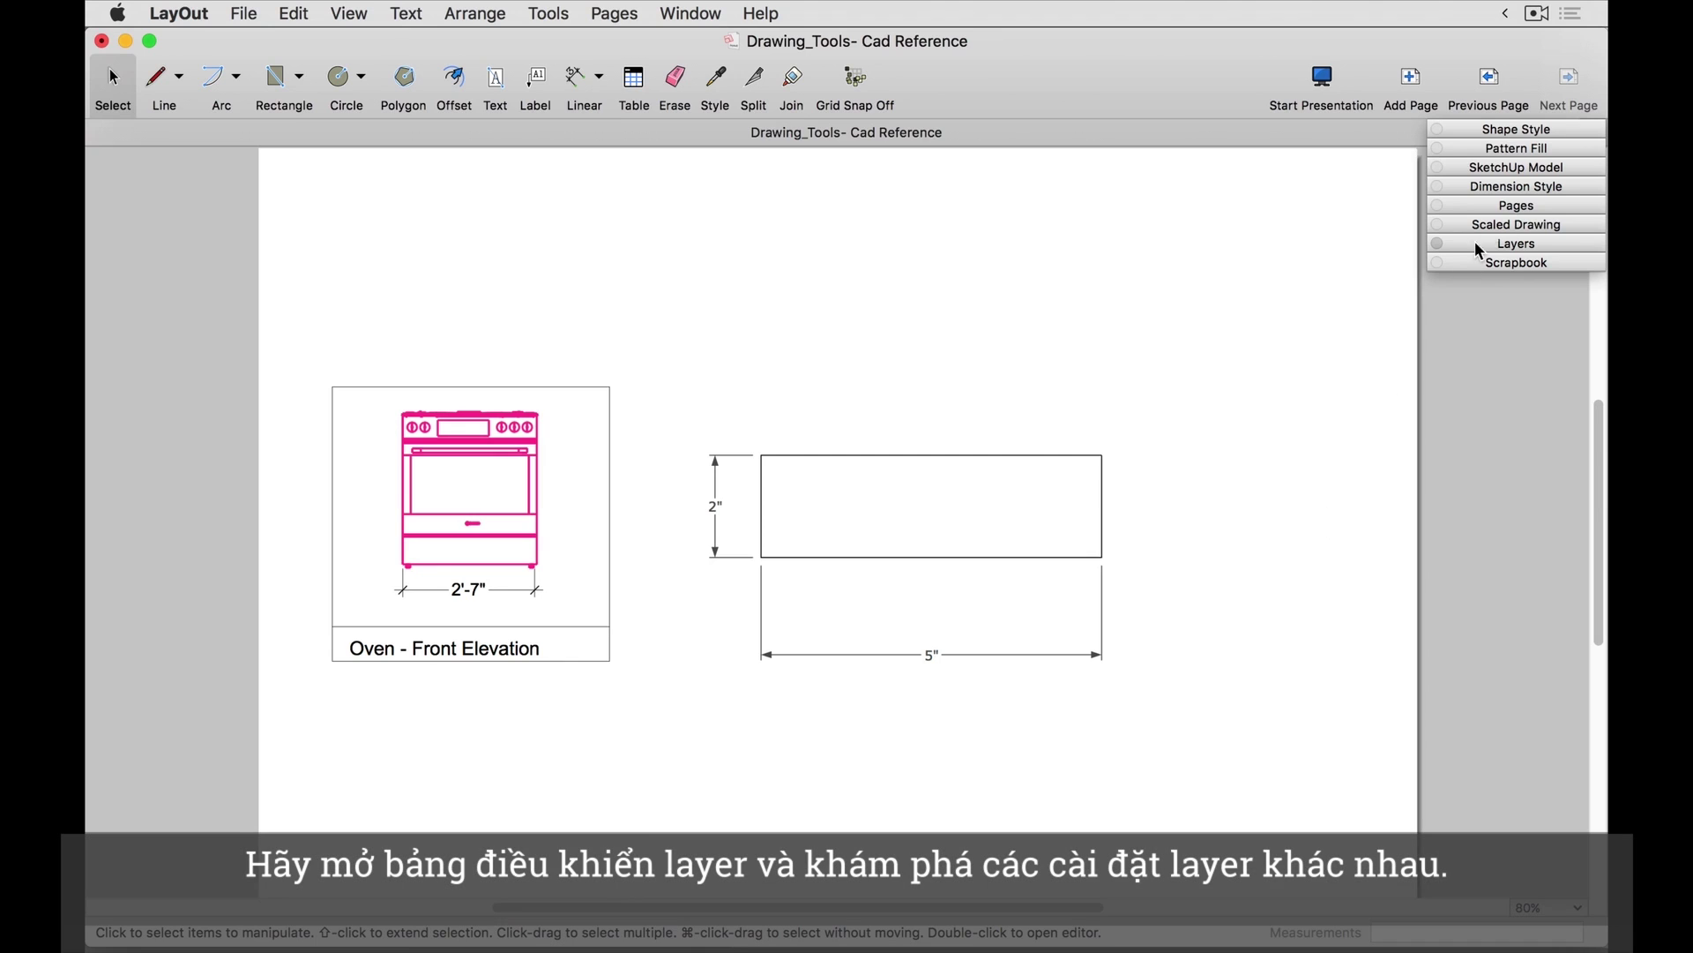
# Step: Open the Layers settings and examine the name, visibility, lock and sharing options of the Default and On Every Page layers
pyautogui.click(1490, 236)
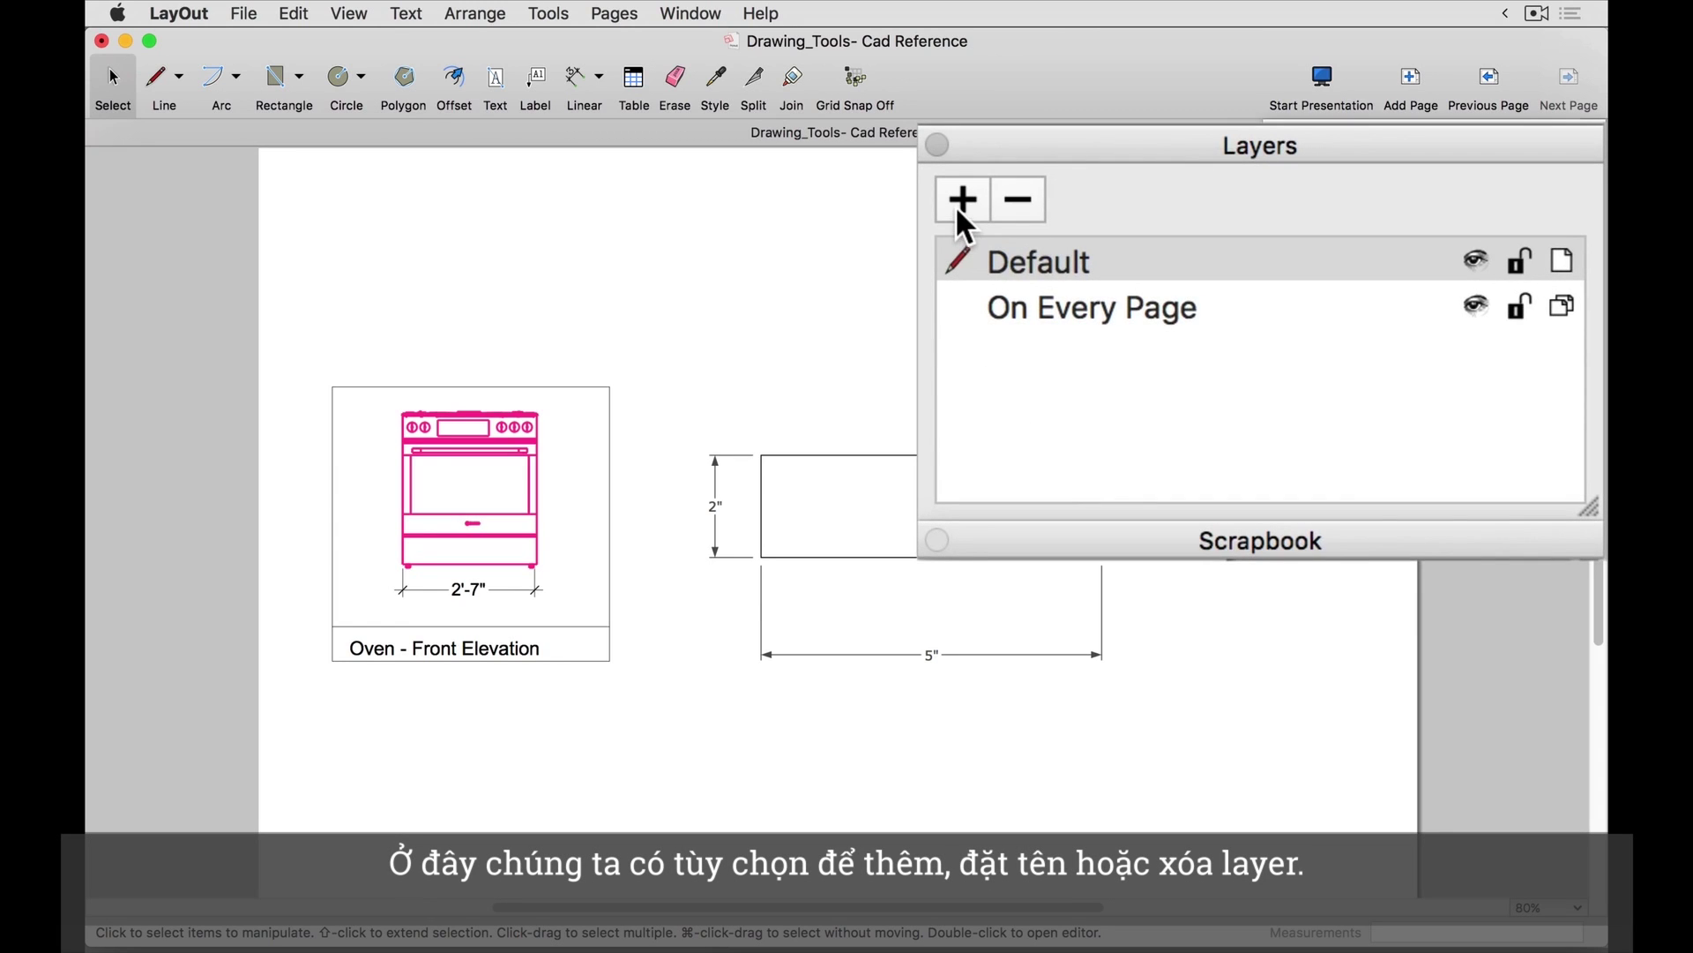
pyautogui.doubleClick(1016, 260)
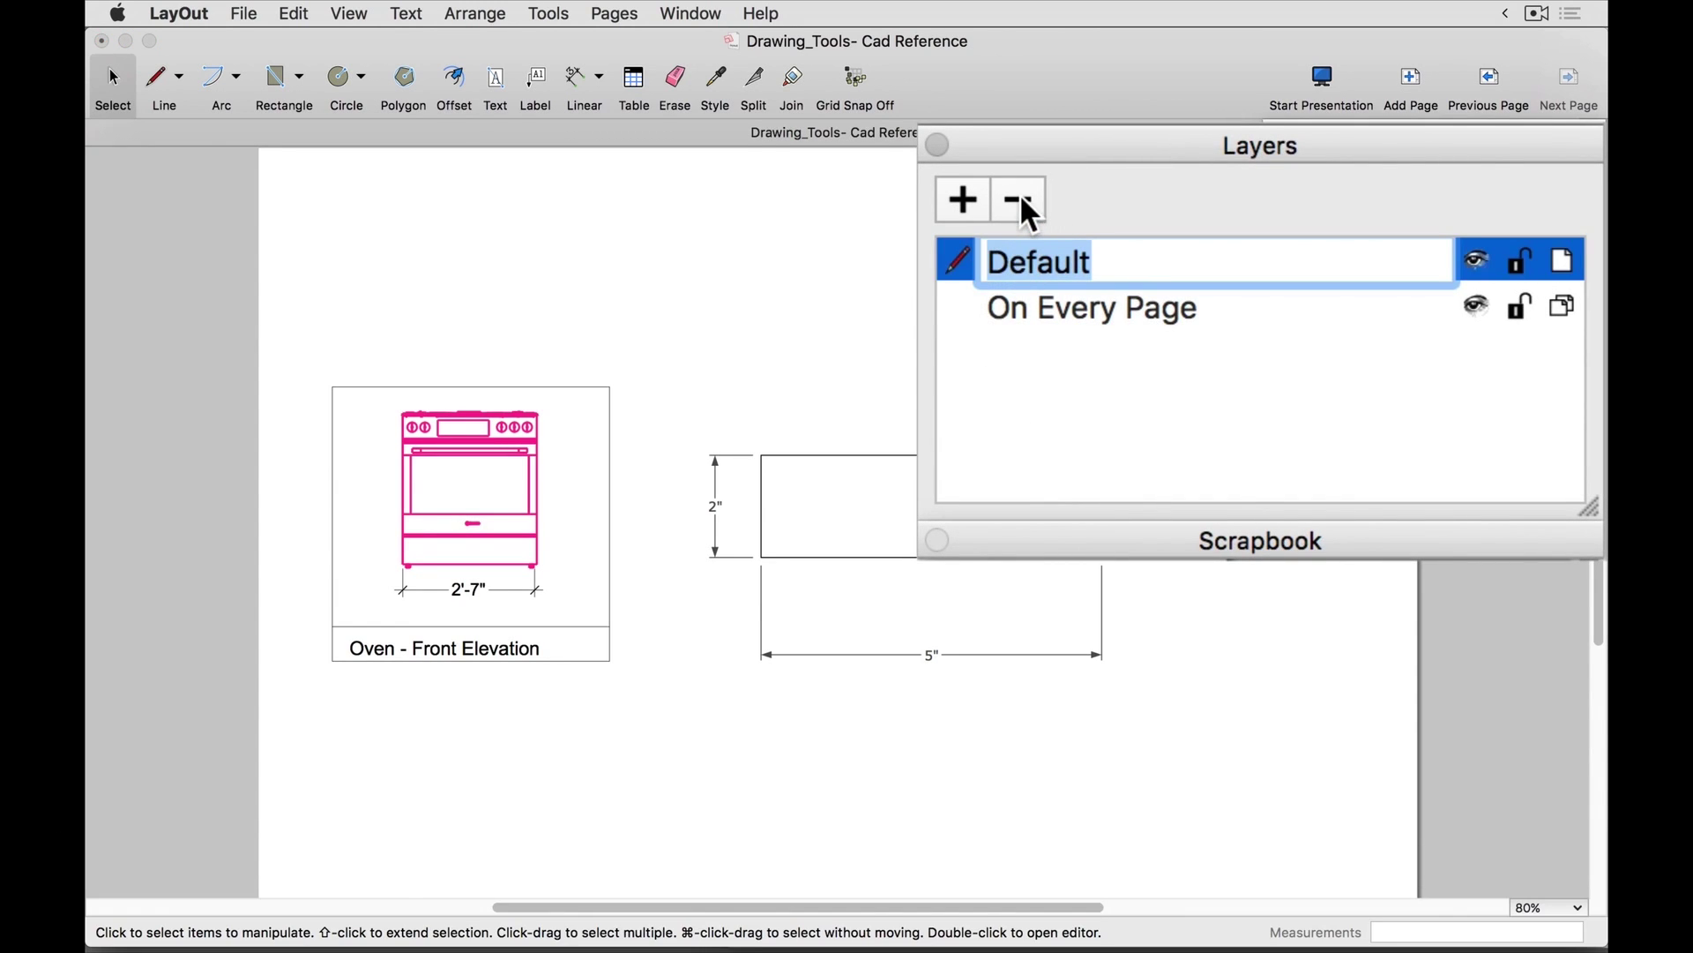
pyautogui.click(1016, 379)
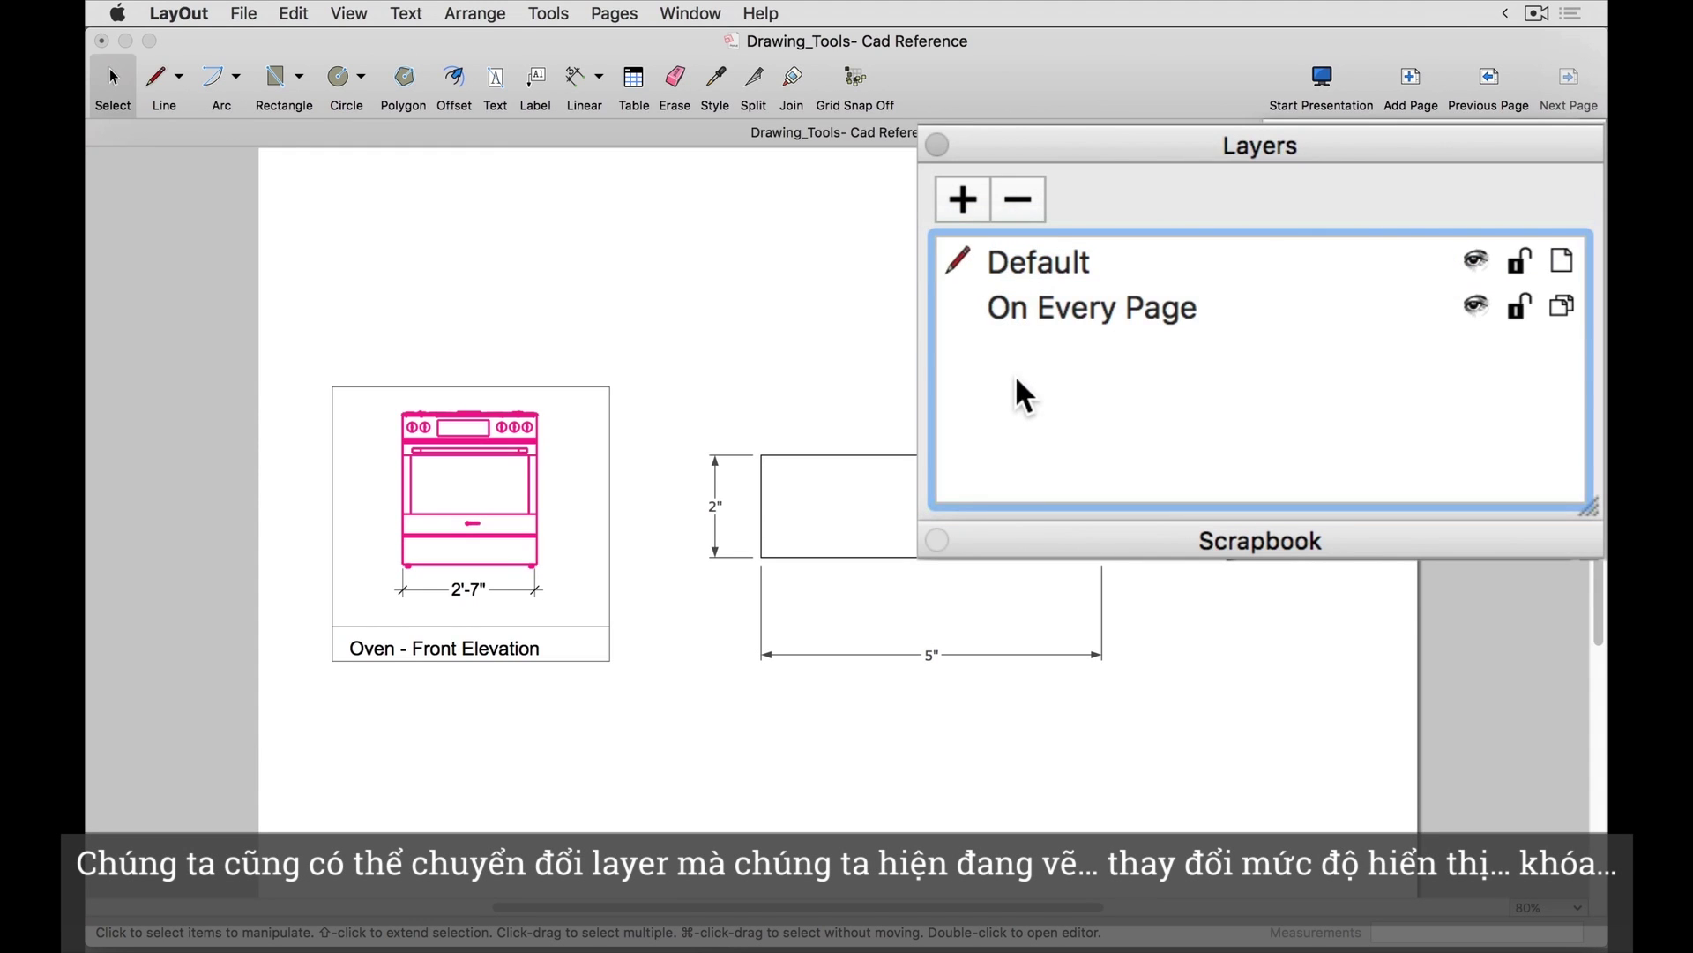
pyautogui.click(1014, 305)
pyautogui.click(990, 261)
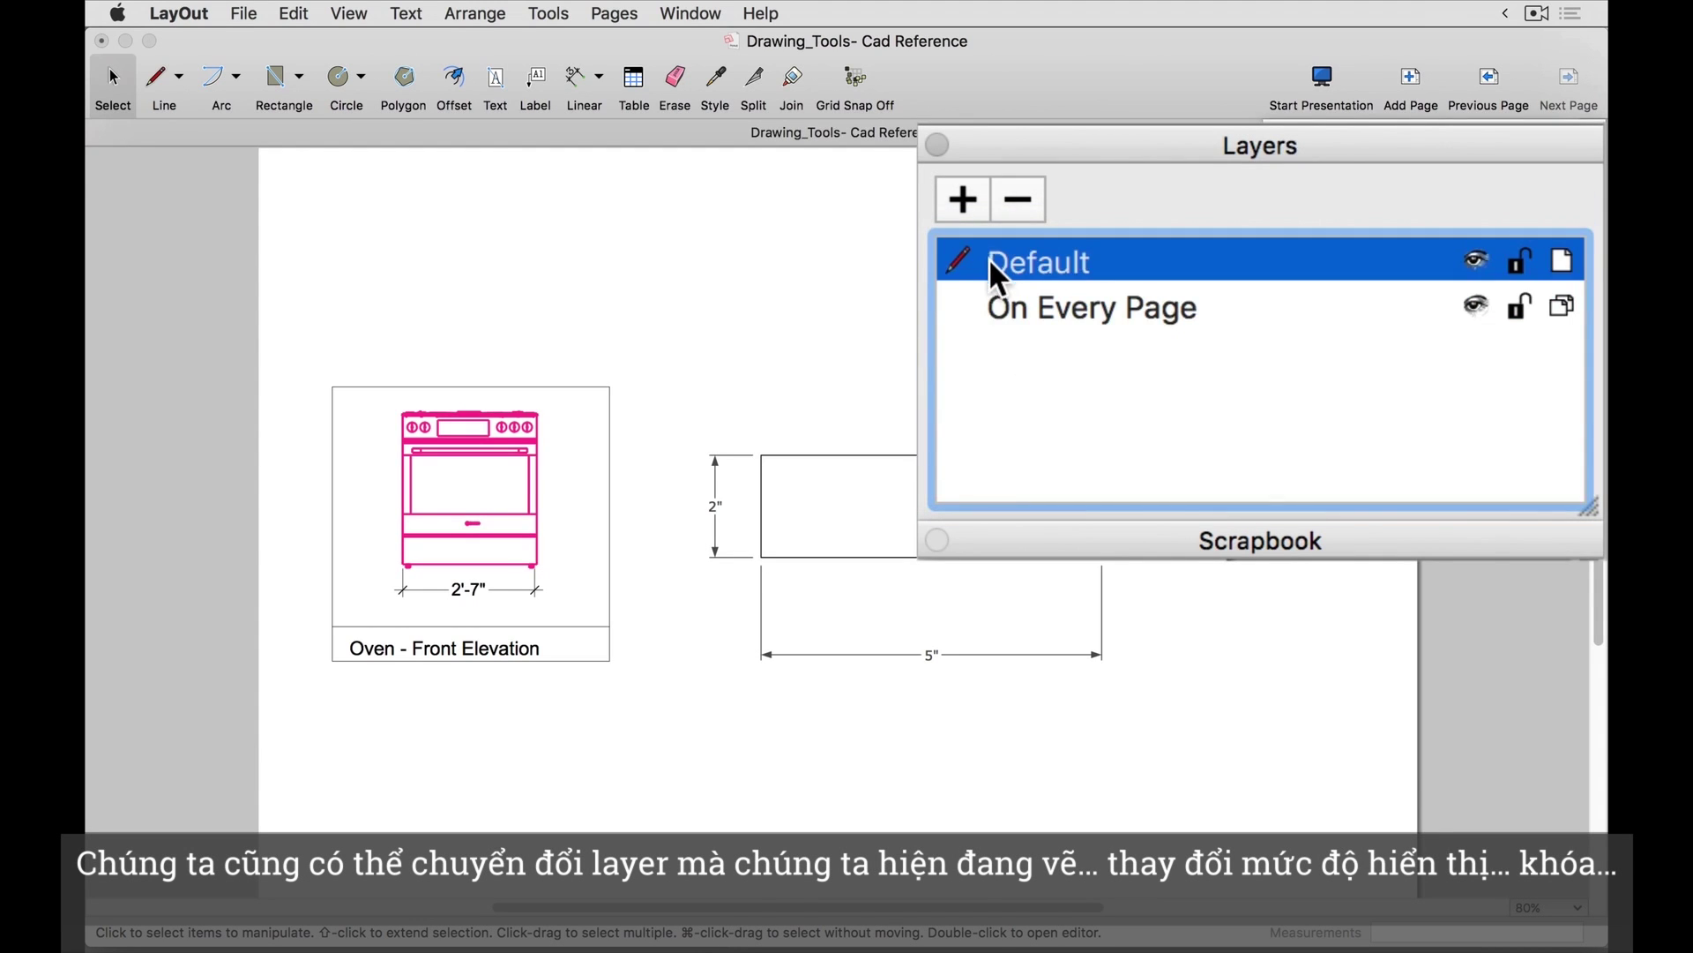
pyautogui.click(1000, 367)
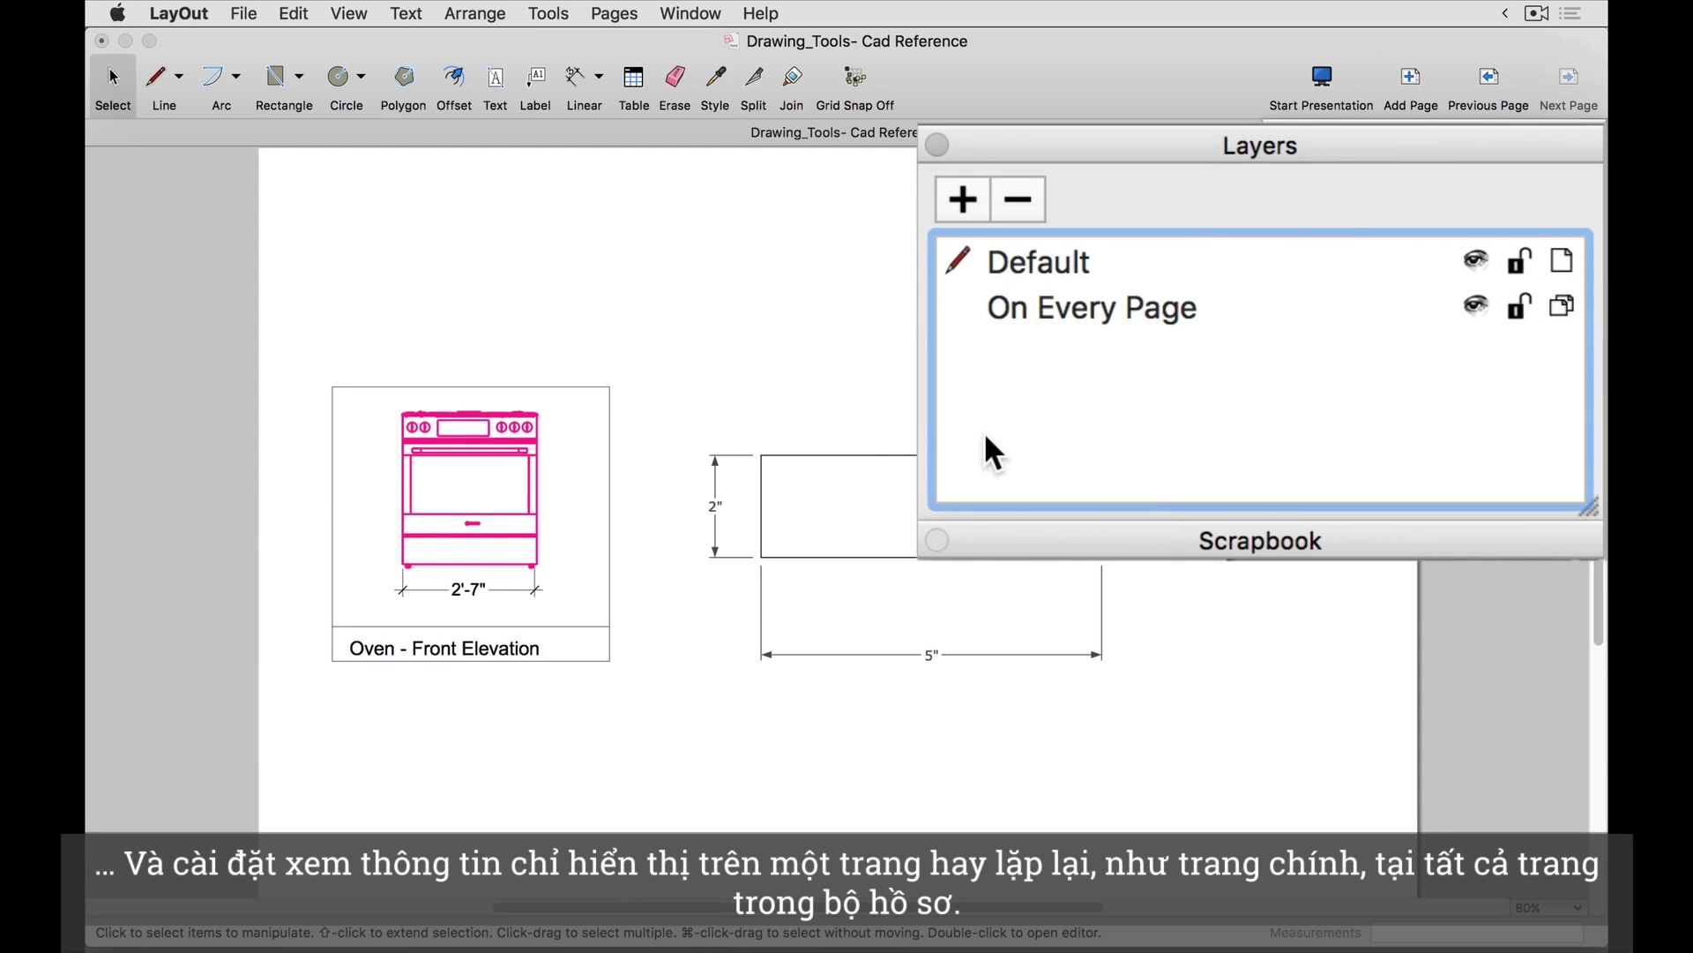
pyautogui.press('Up')
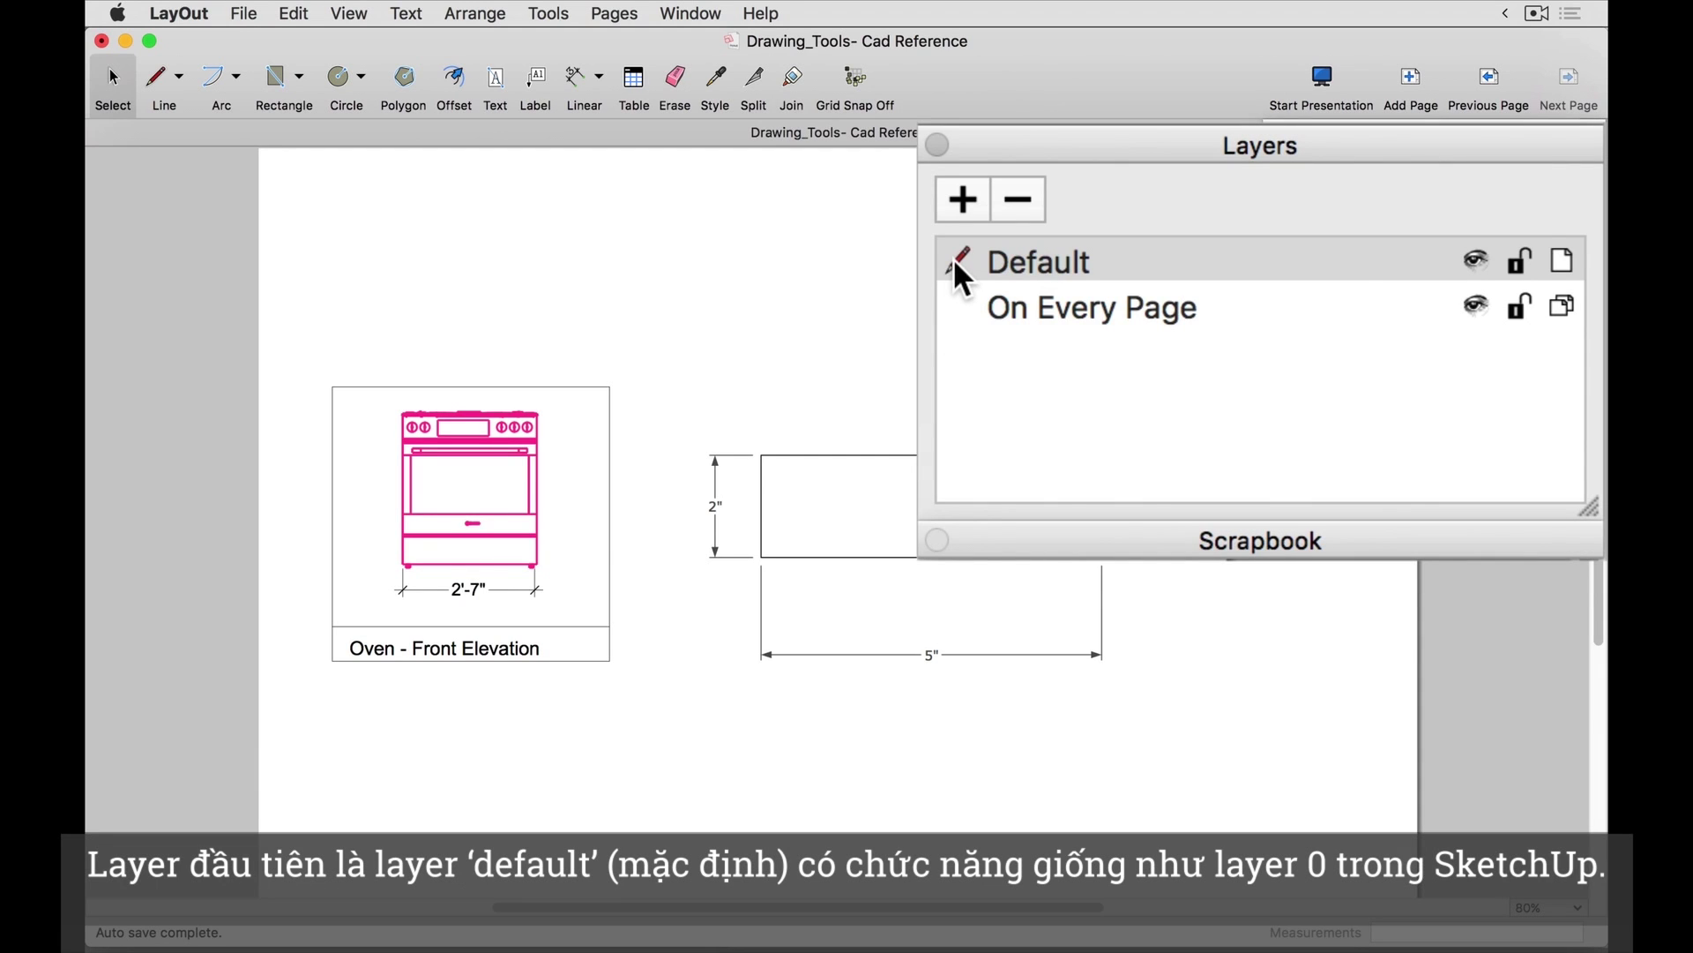
pyautogui.doubleClick(993, 256)
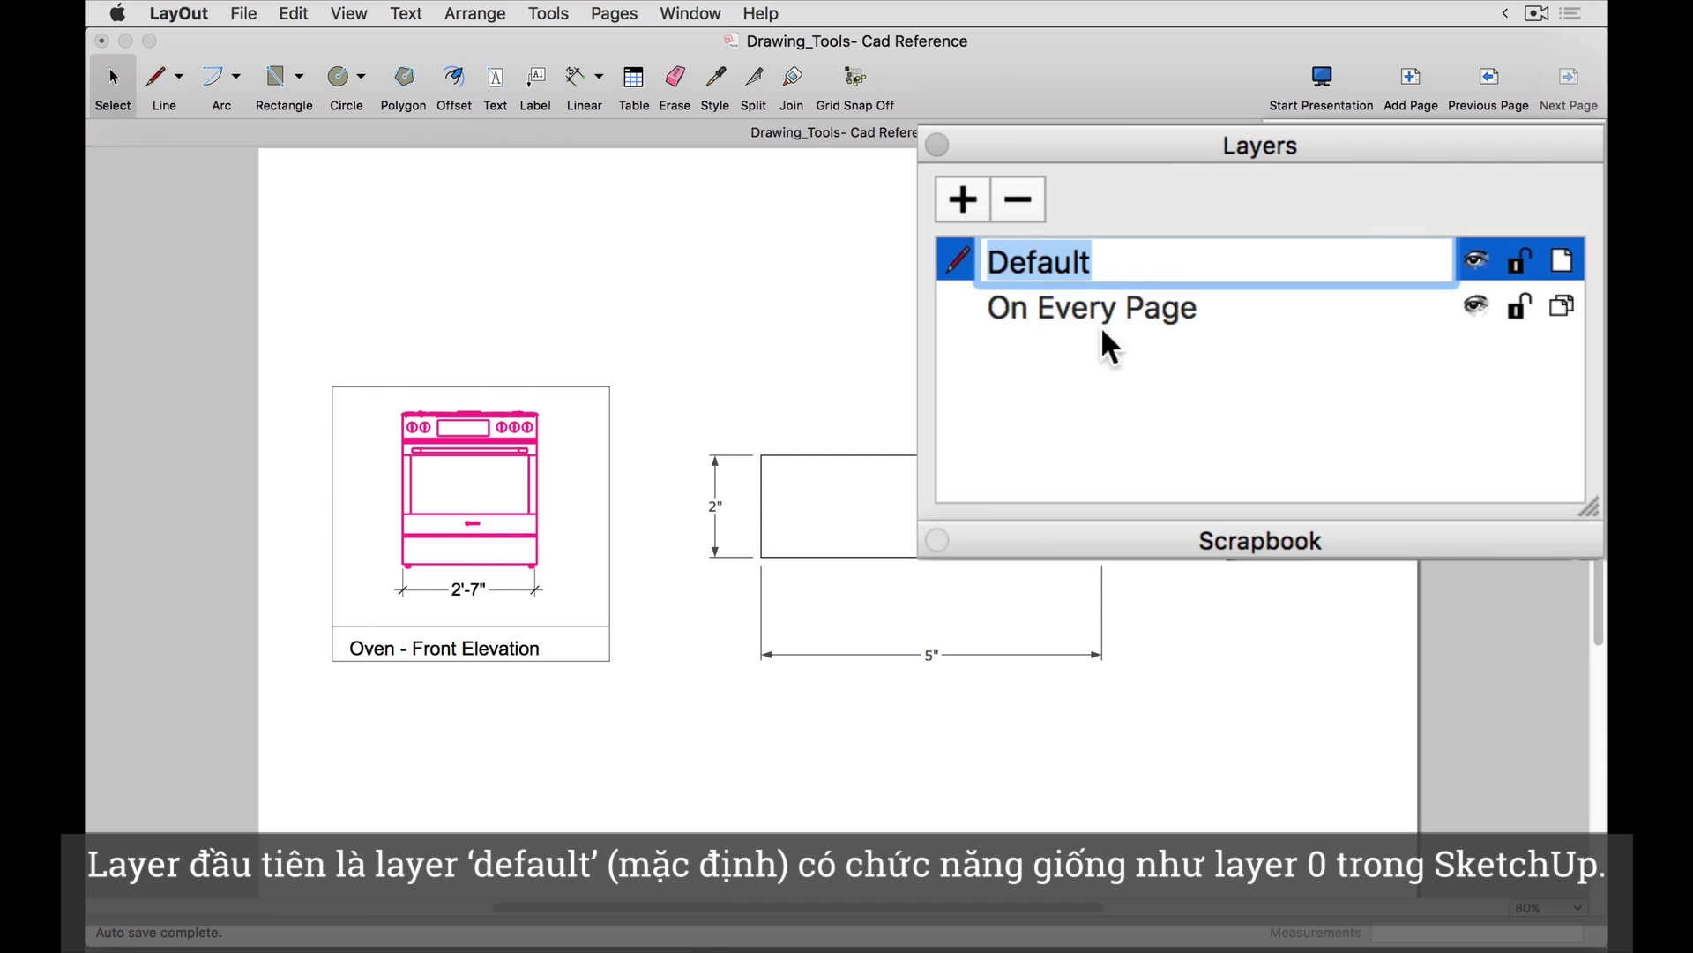
pyautogui.click(1125, 372)
pyautogui.click(1144, 269)
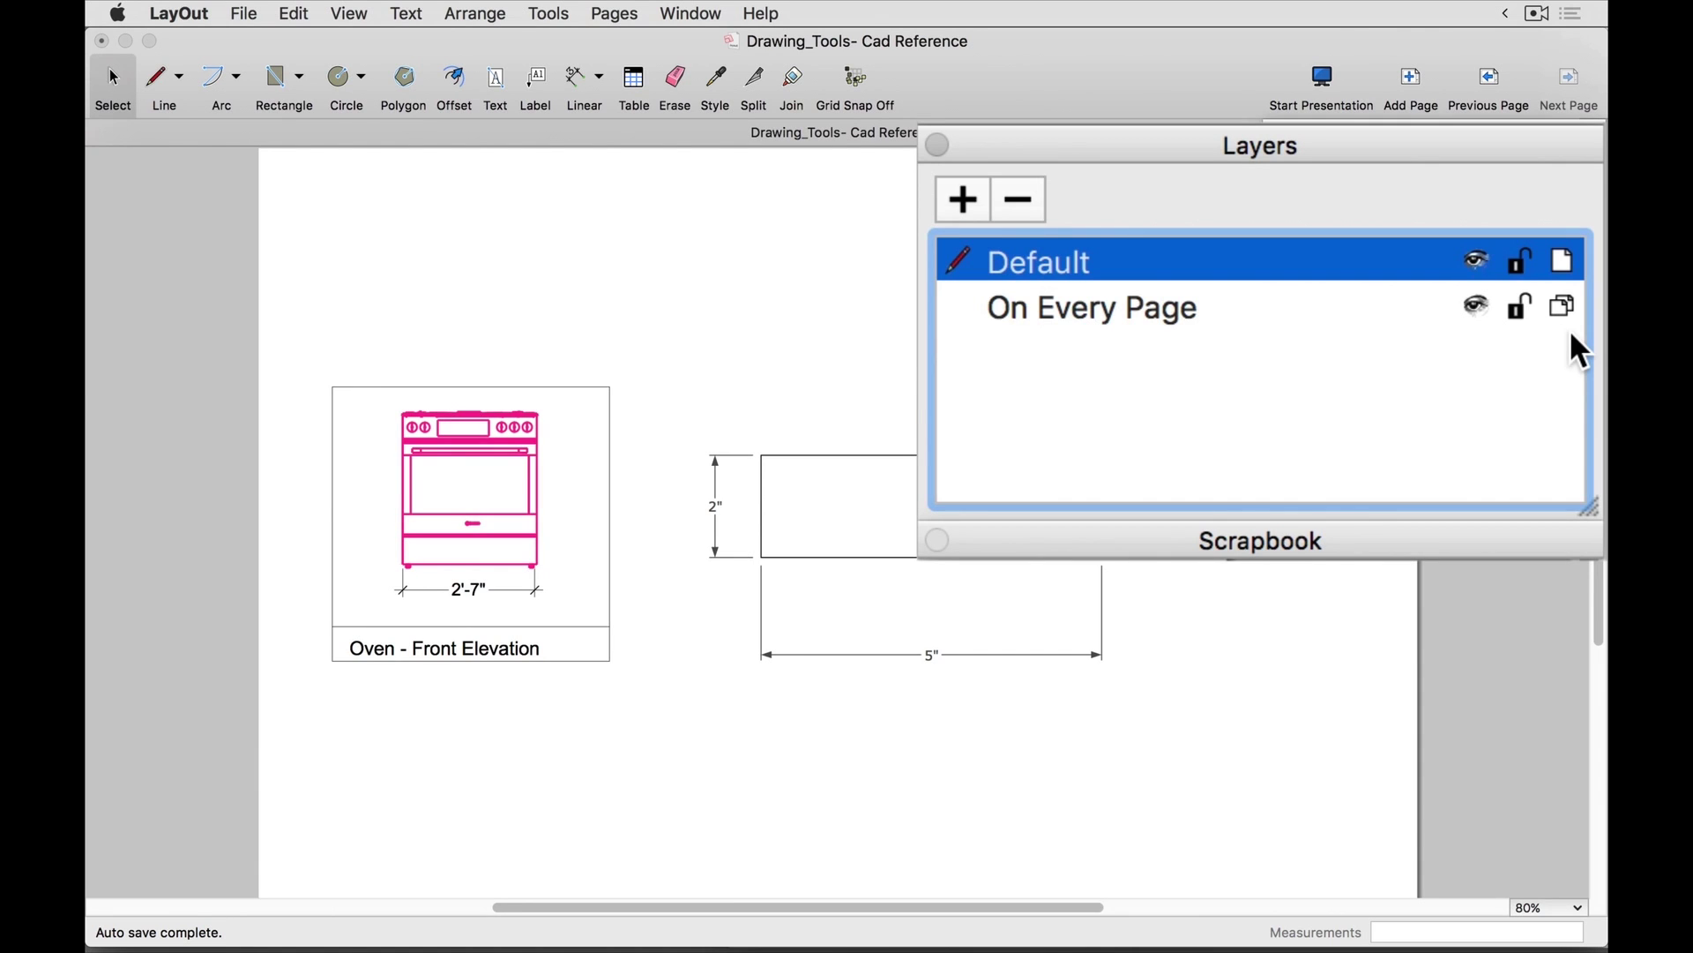
# Step: Make On Every Page the current layer and move the grouped oven front elevation drawing from Default onto it
pyautogui.click(1317, 313)
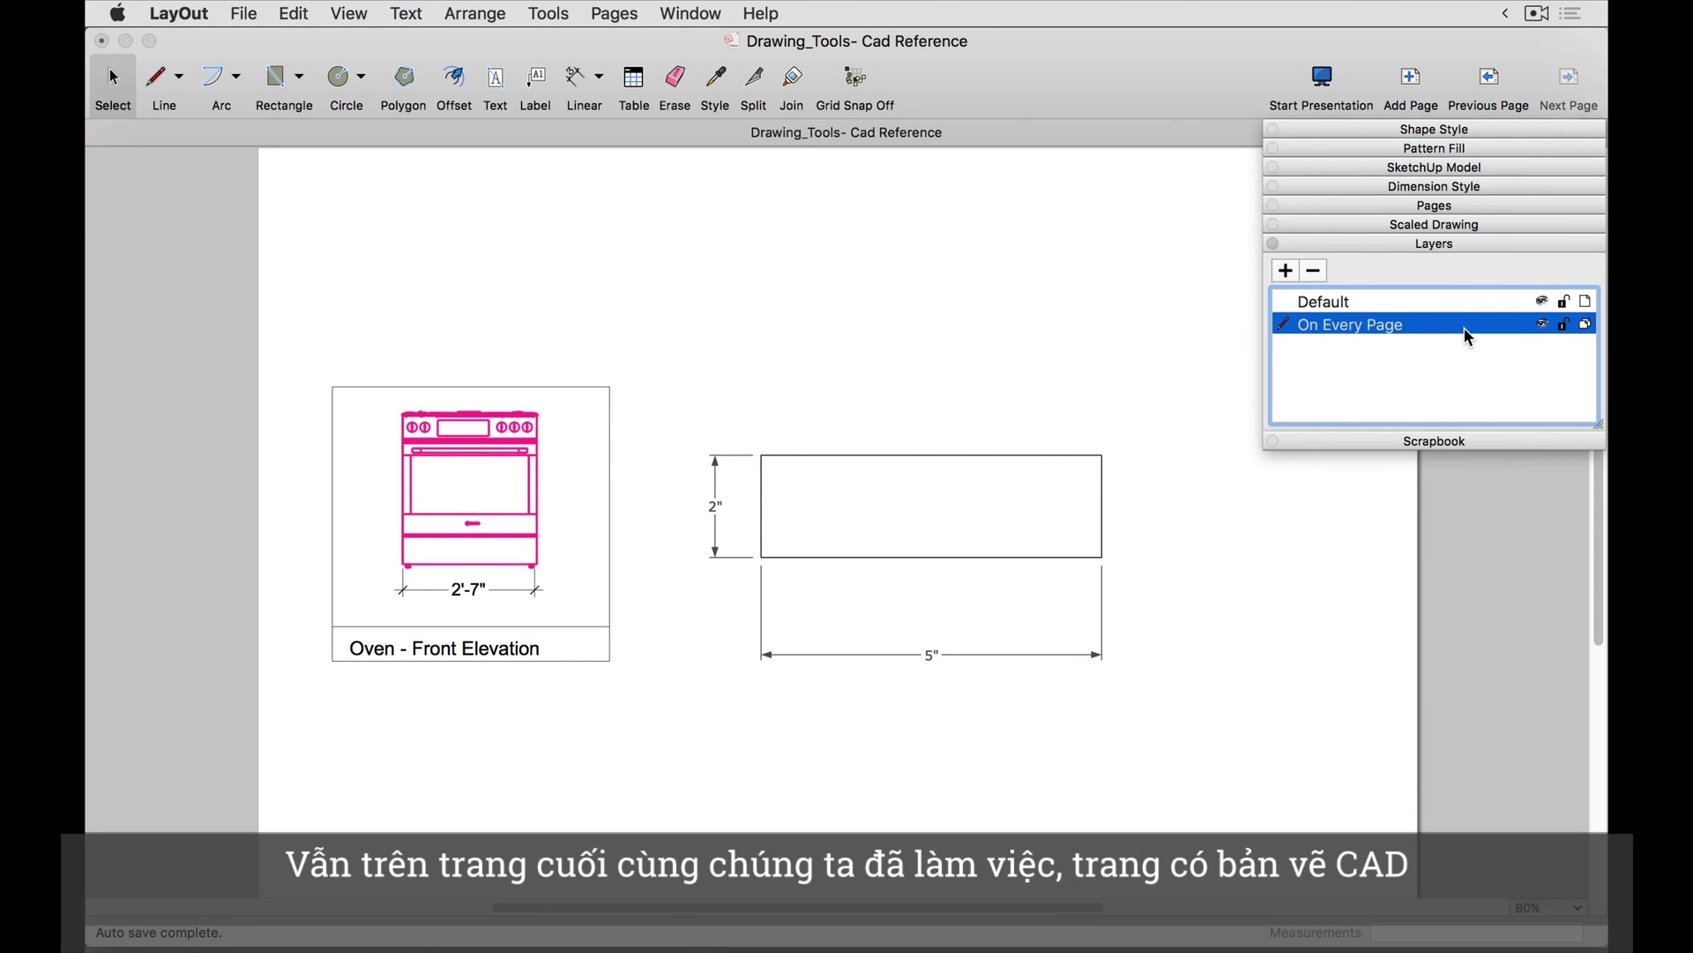
pyautogui.click(1348, 358)
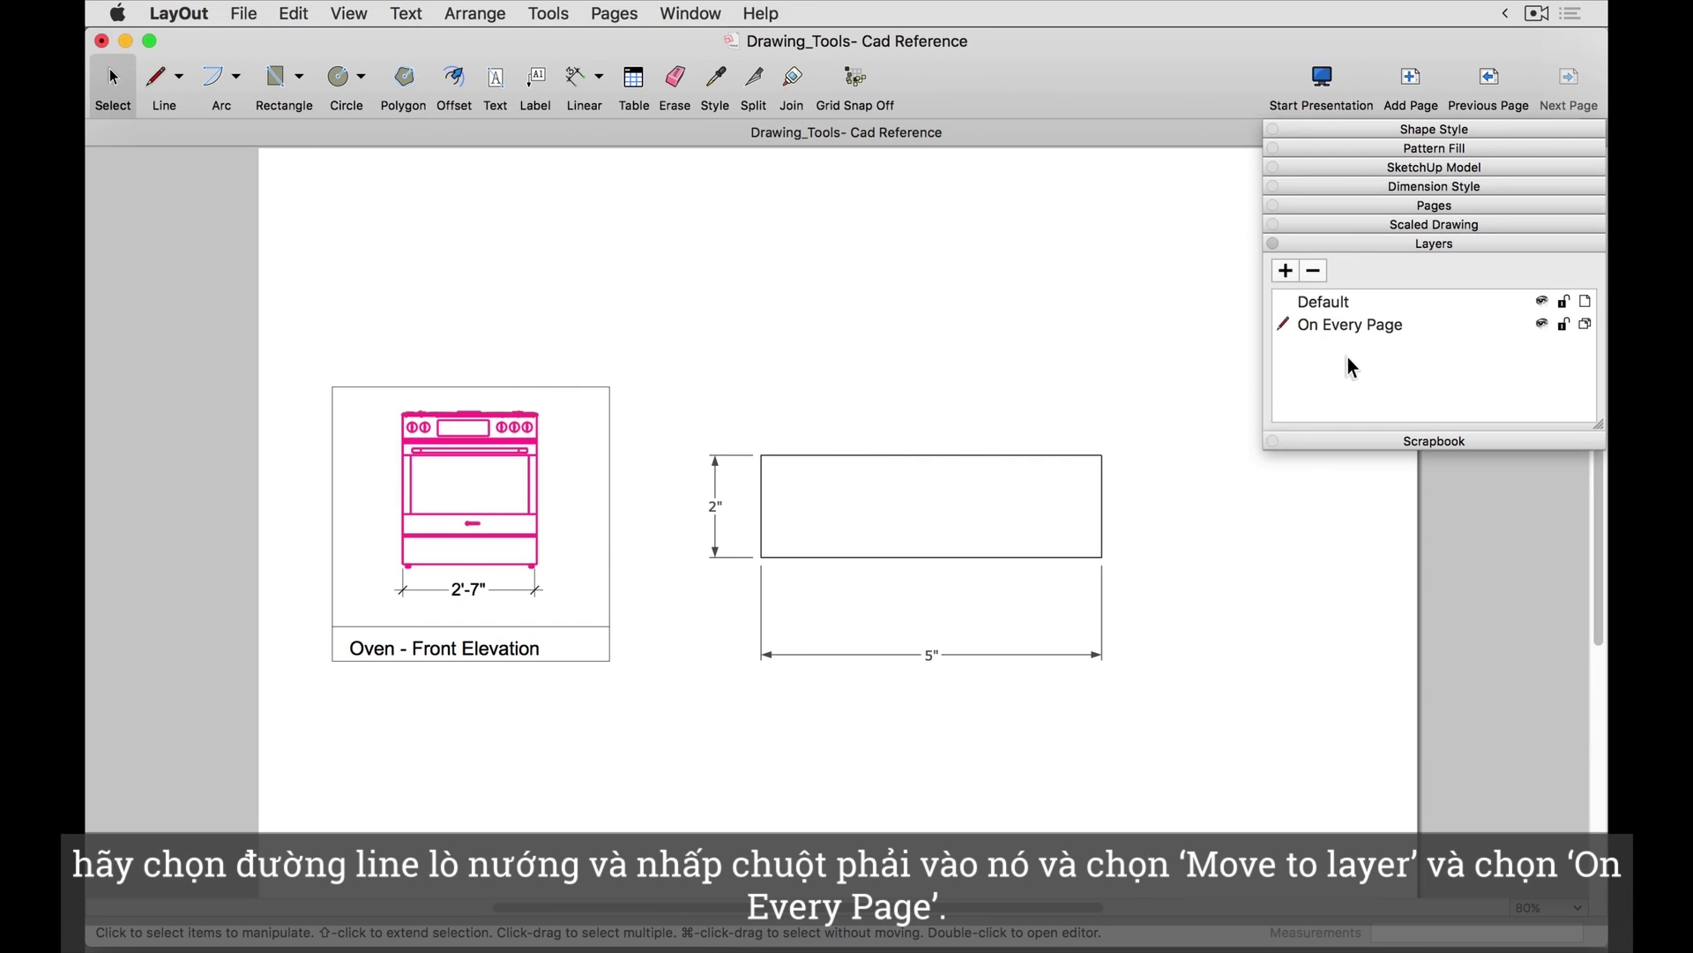
pyautogui.click(505, 440)
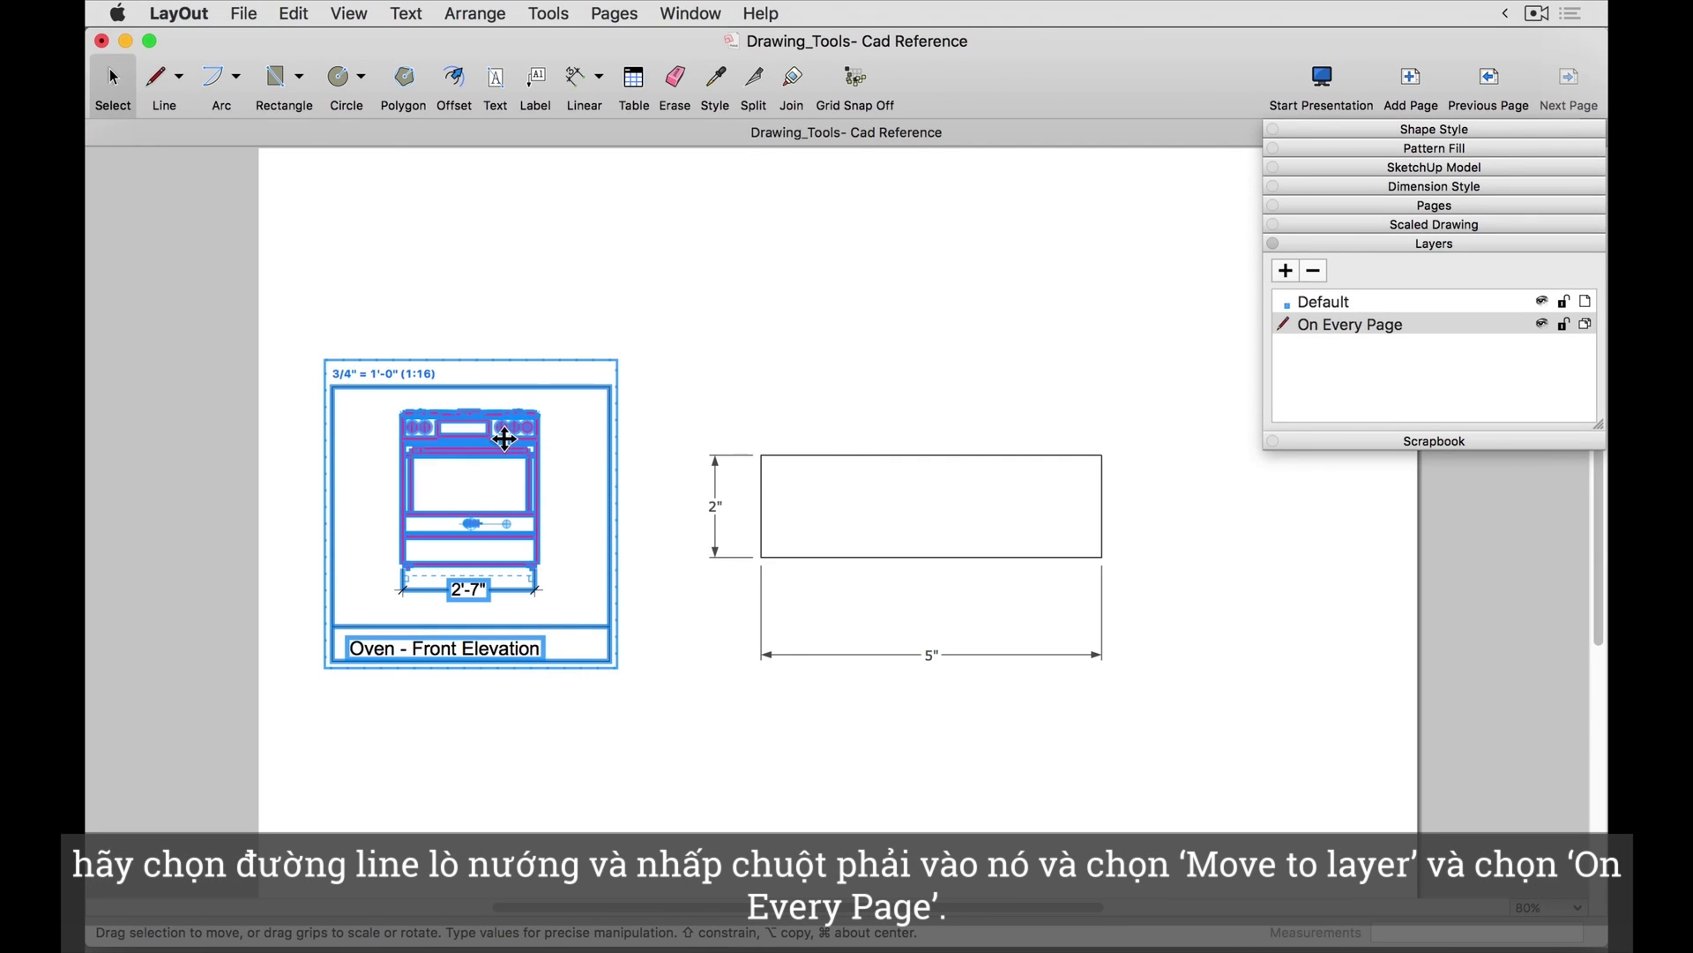
pyautogui.rightClick(505, 438)
pyautogui.moveTo(583, 622)
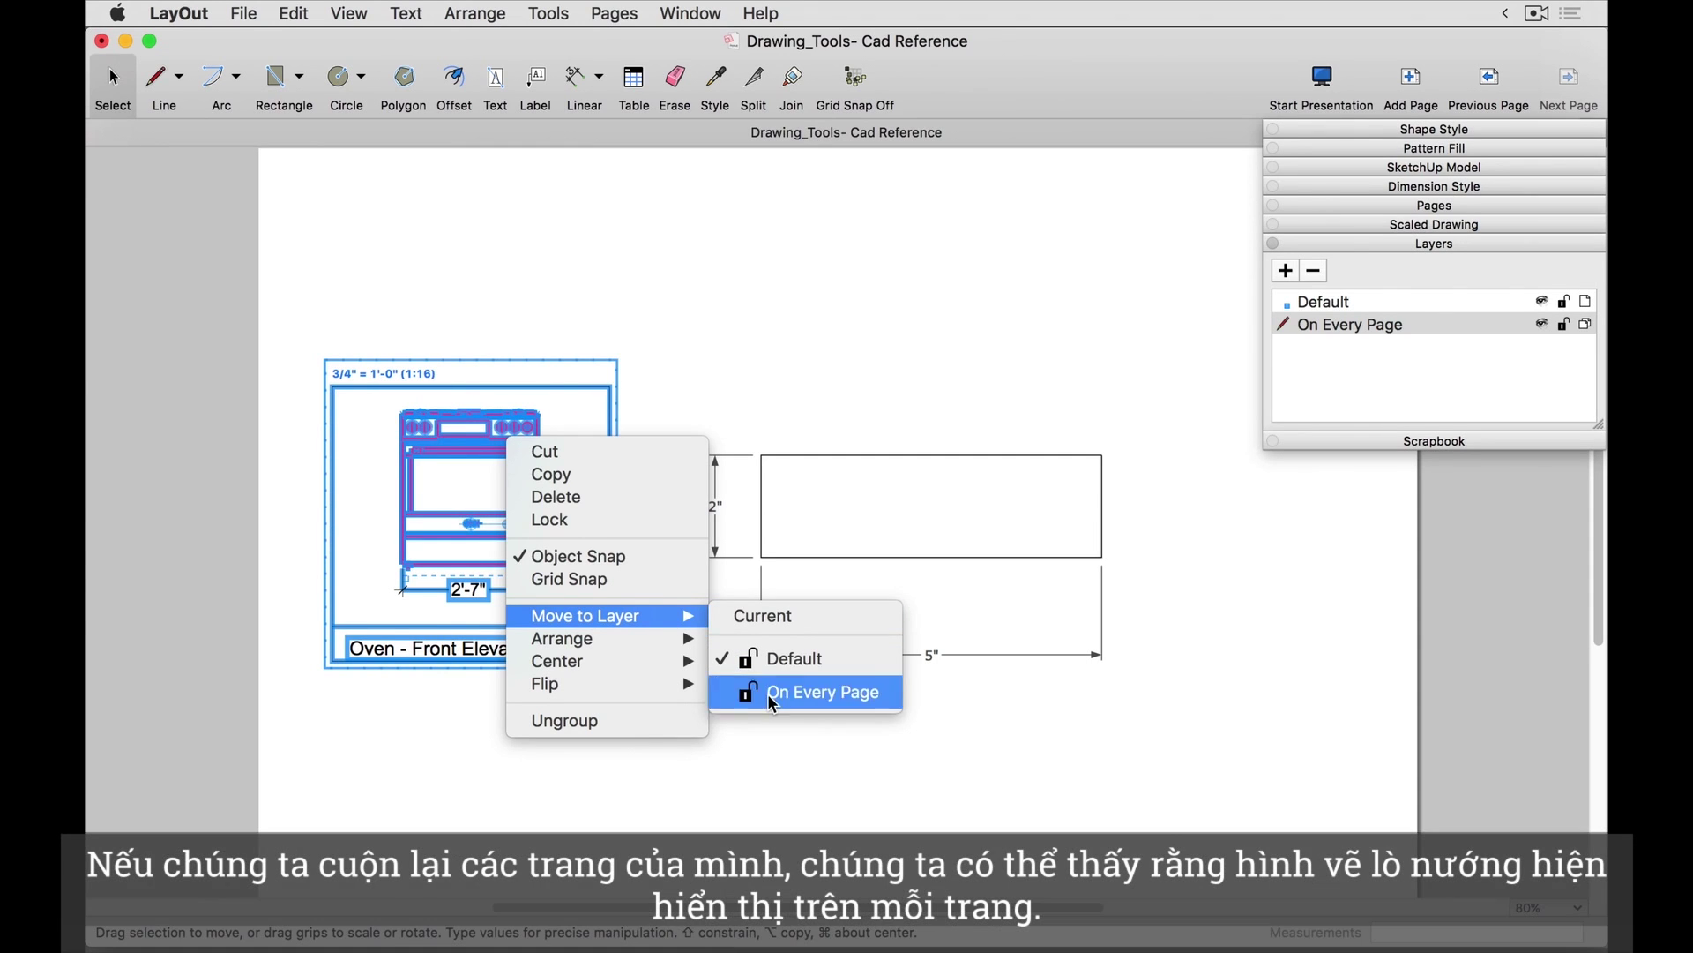
pyautogui.click(769, 695)
pyautogui.click(766, 751)
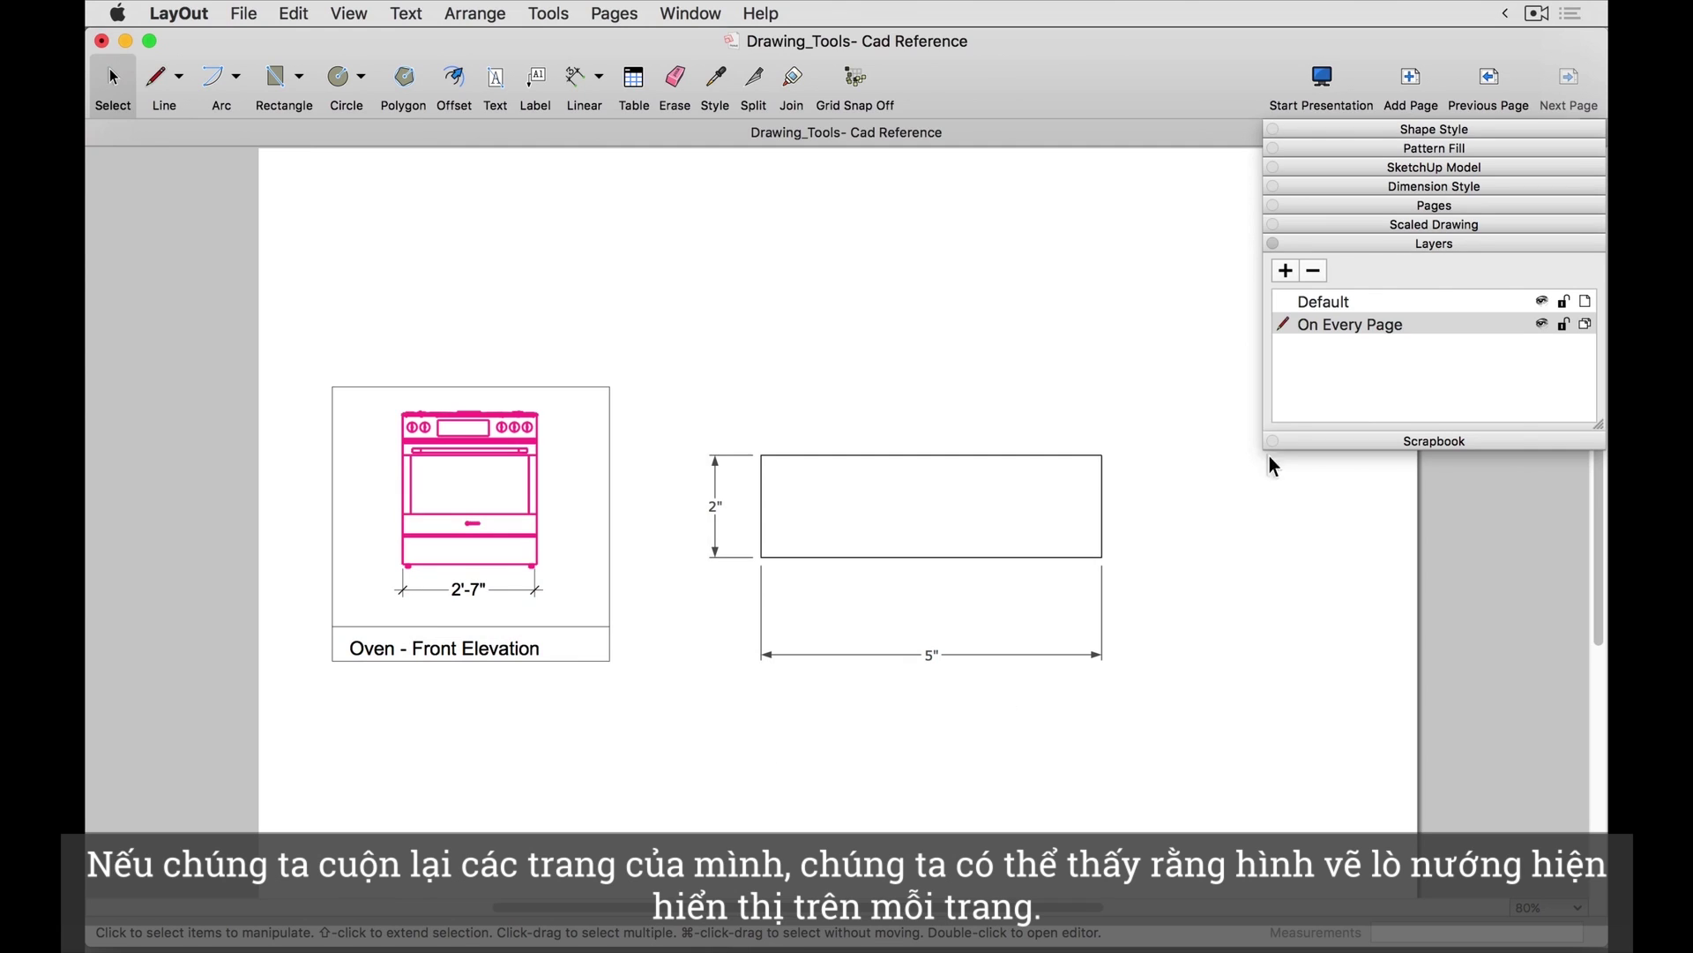
# Step: Check the earlier pages for the shared oven drawing, and compare the selection colours of all objects on the Cad Reference page
pyautogui.click(1489, 79)
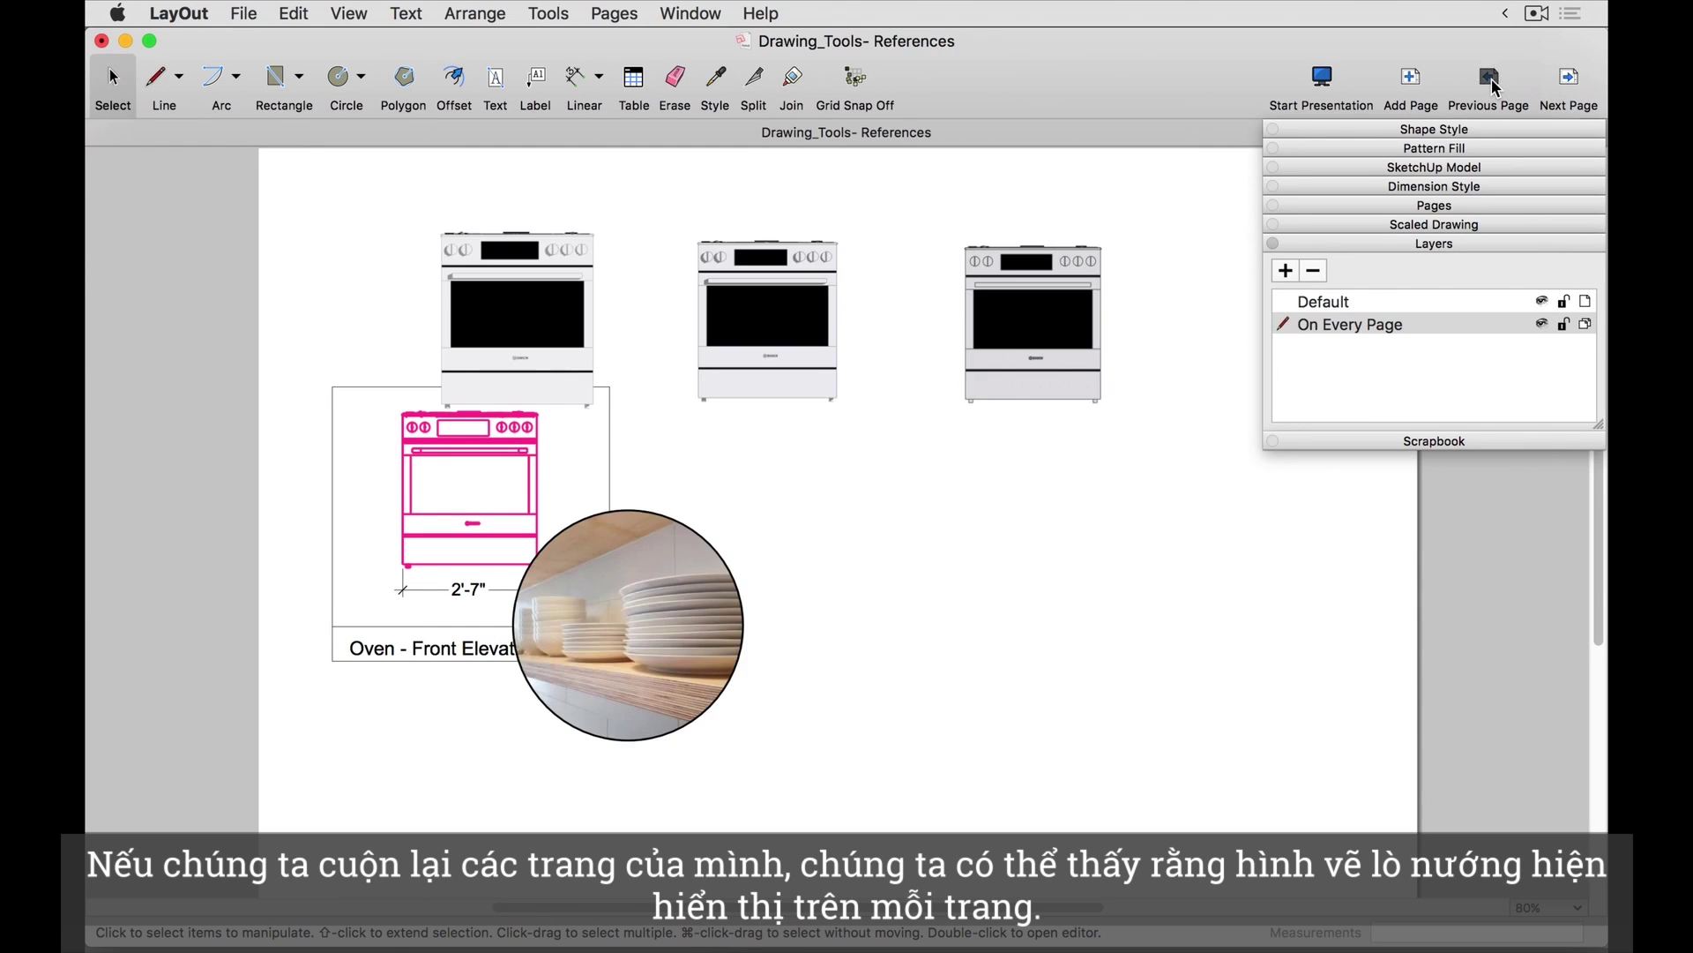
pyautogui.click(1493, 81)
pyautogui.click(1493, 81)
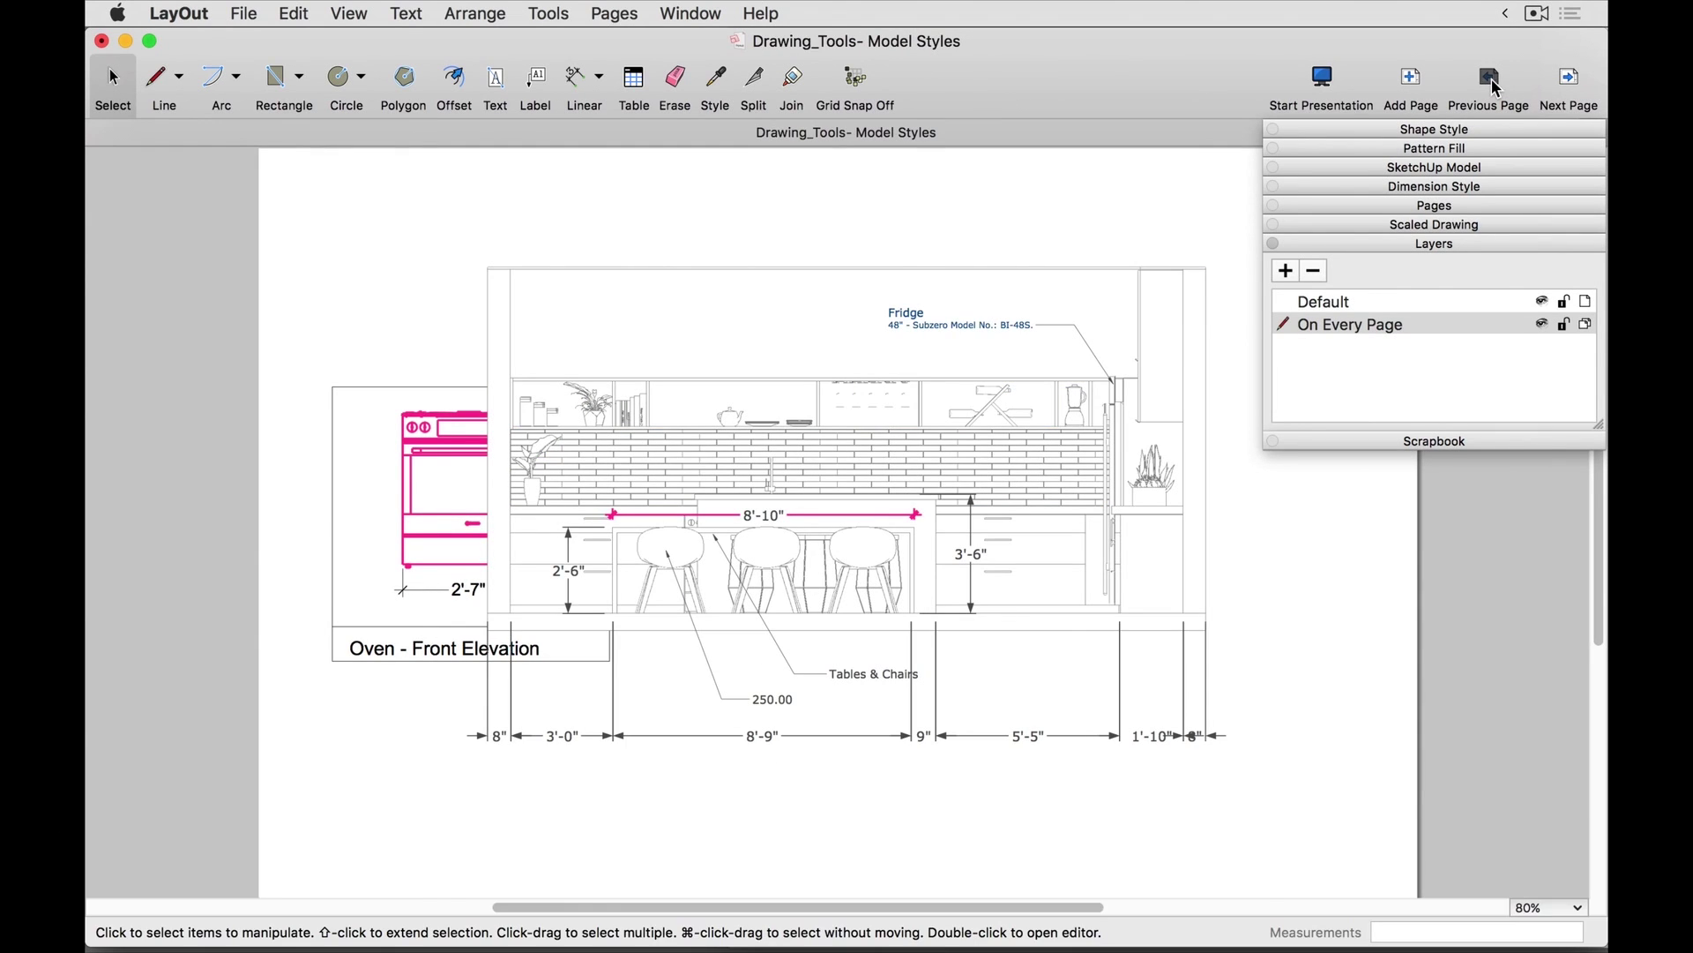
pyautogui.click(1569, 81)
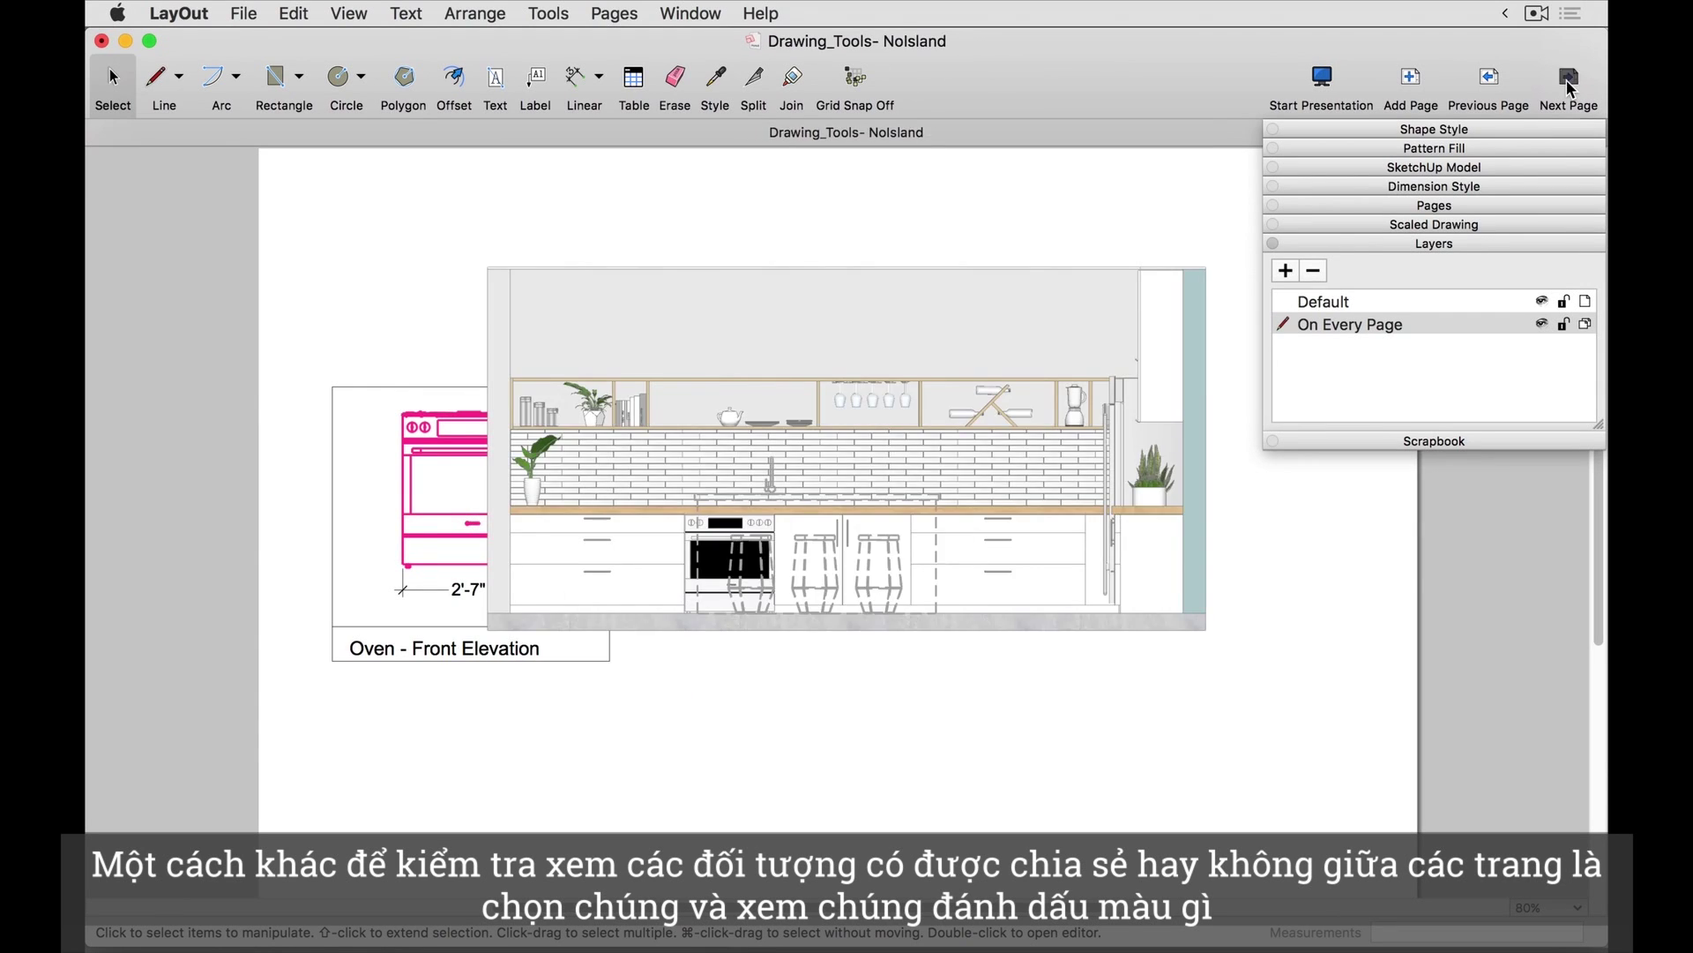
pyautogui.click(1569, 81)
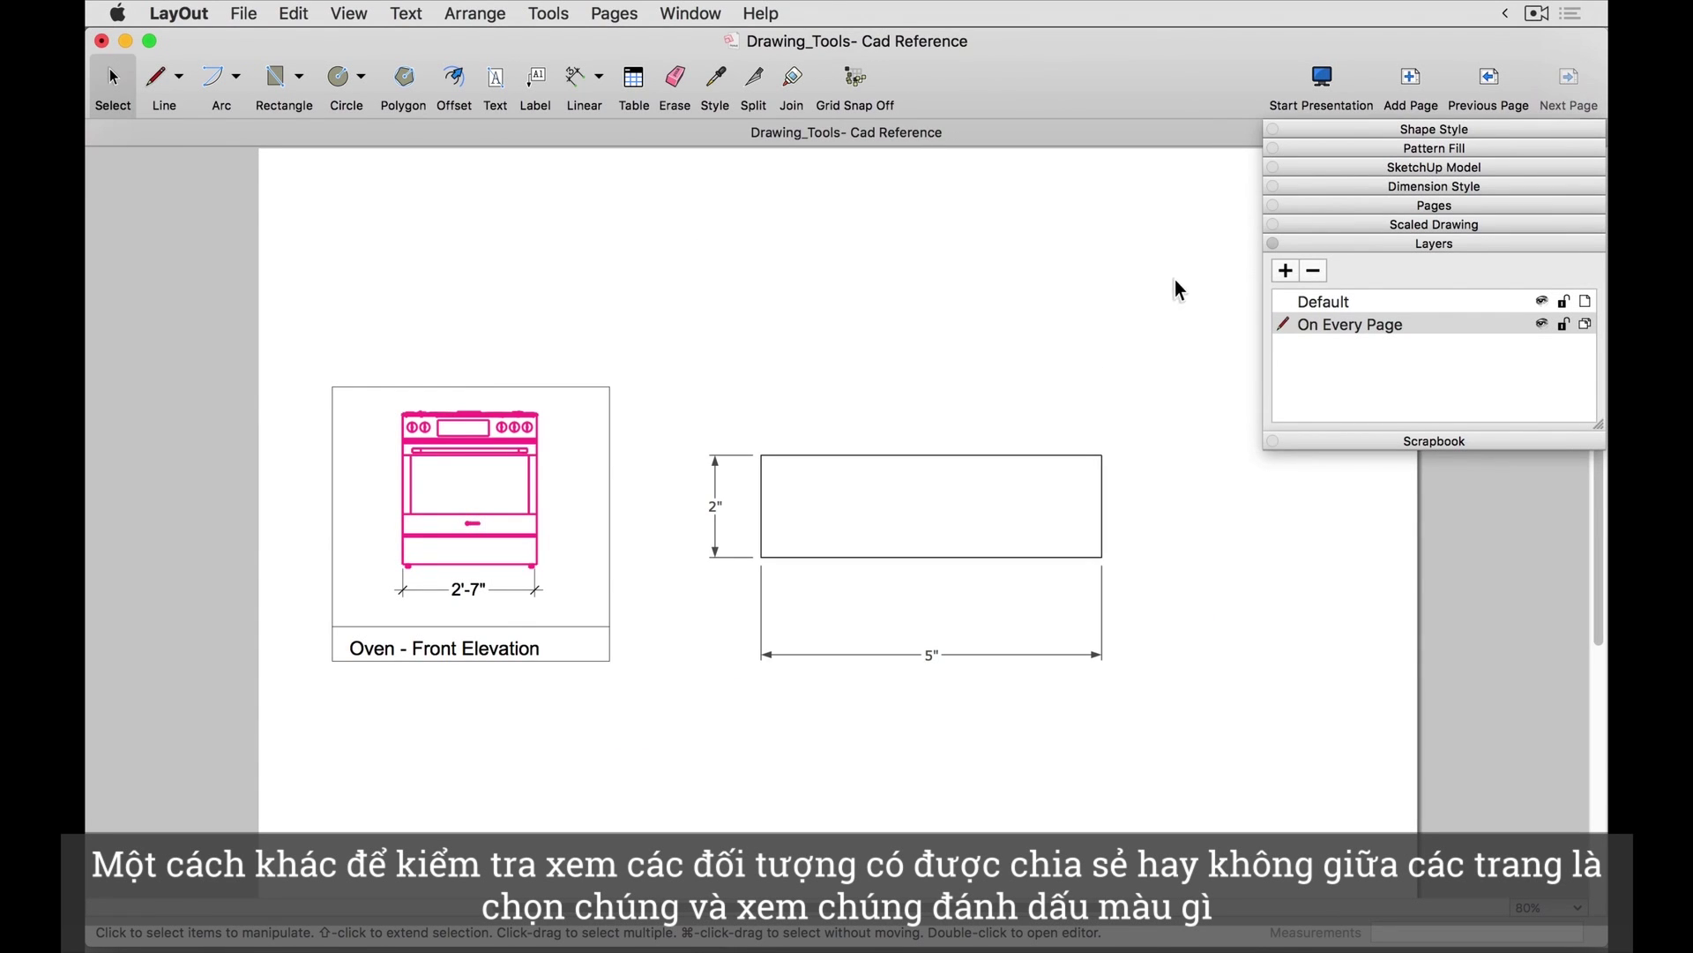
pyautogui.moveTo(1175, 279); pyautogui.dragTo(331, 755)
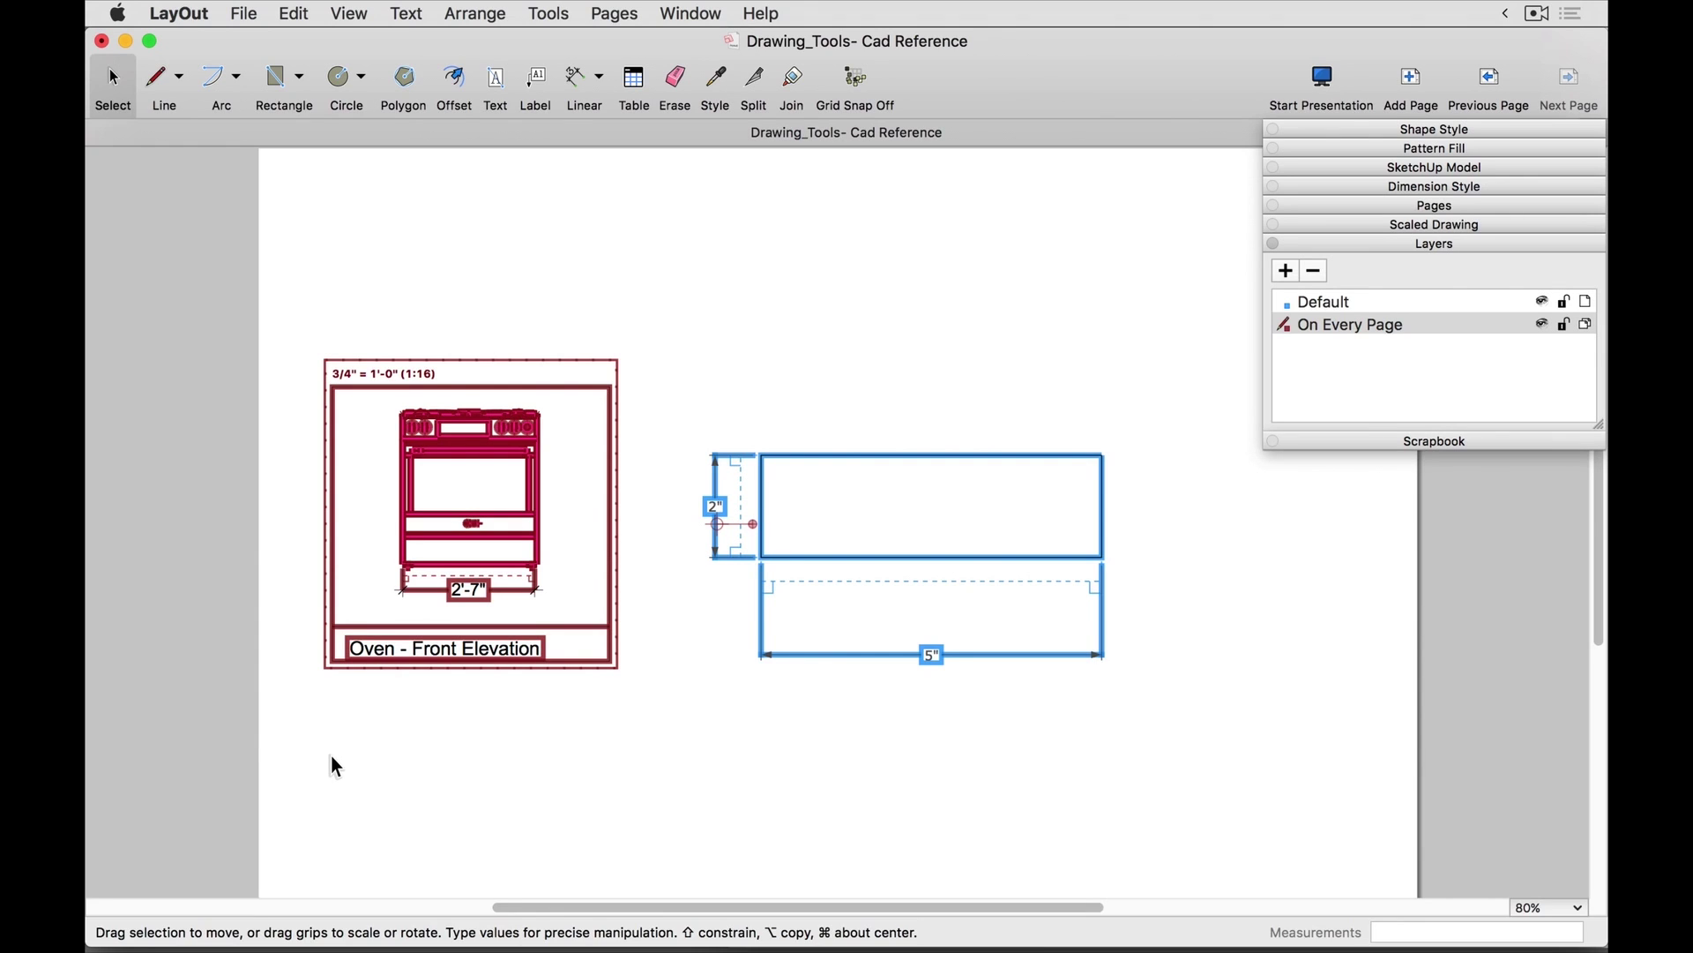
pyautogui.click(918, 379)
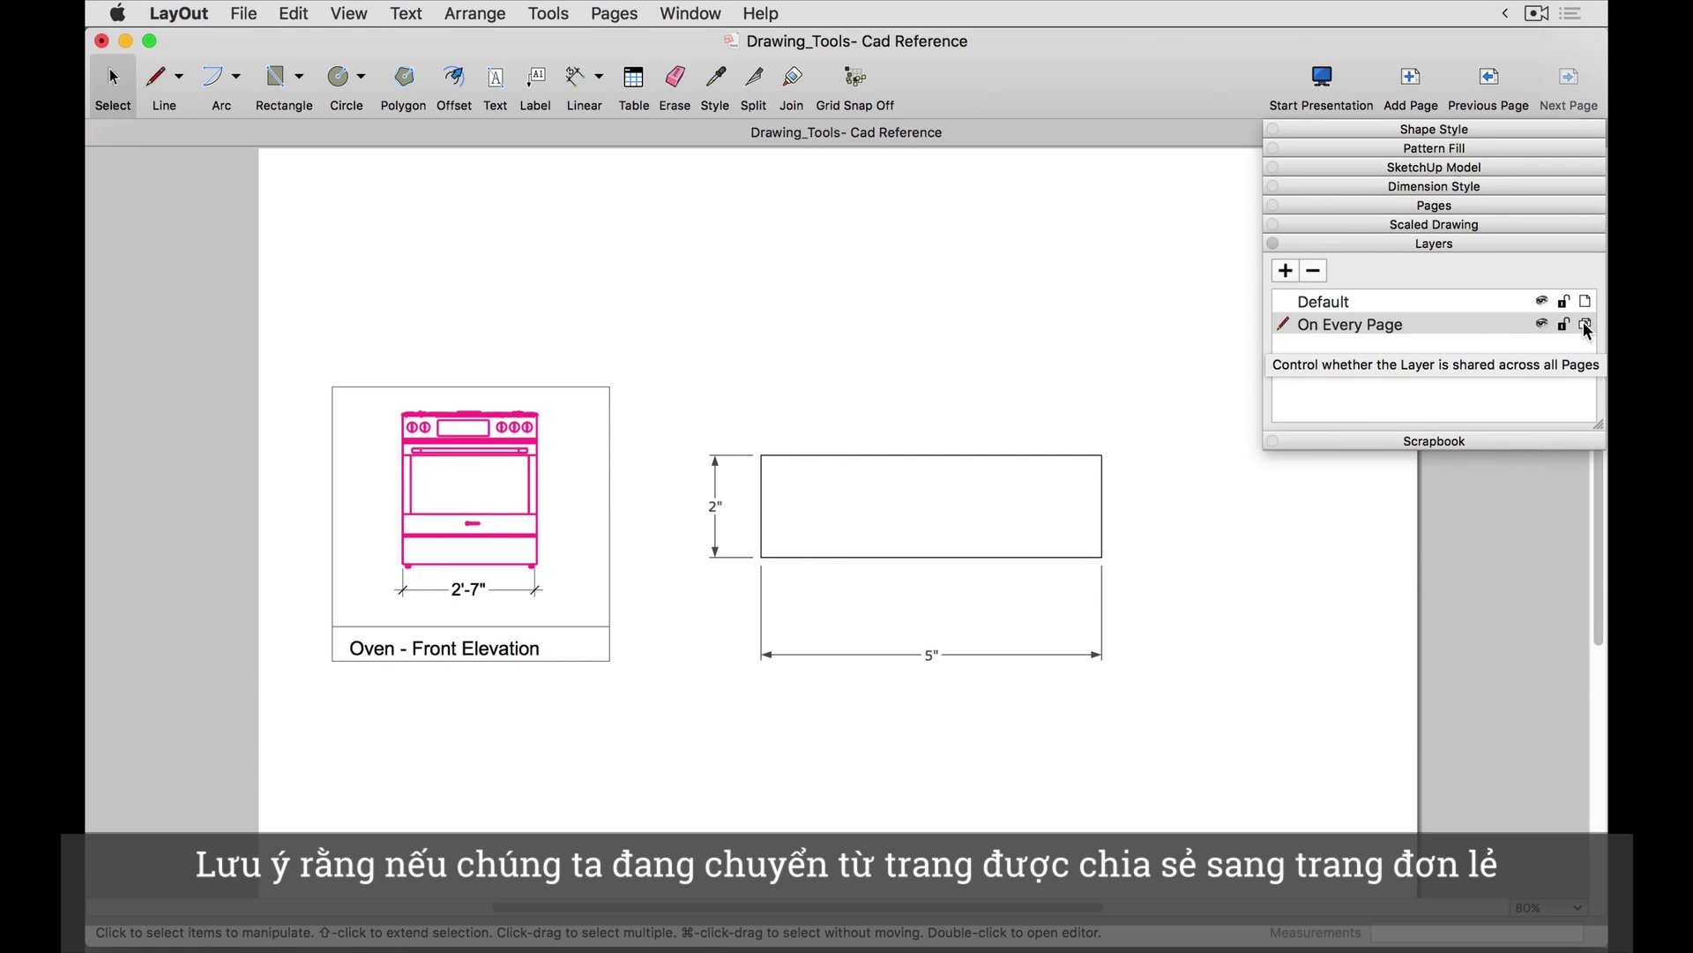
# Step: Try to stop sharing the On Every Page layer across pages, with its contents copied to all pages
pyautogui.click(1586, 326)
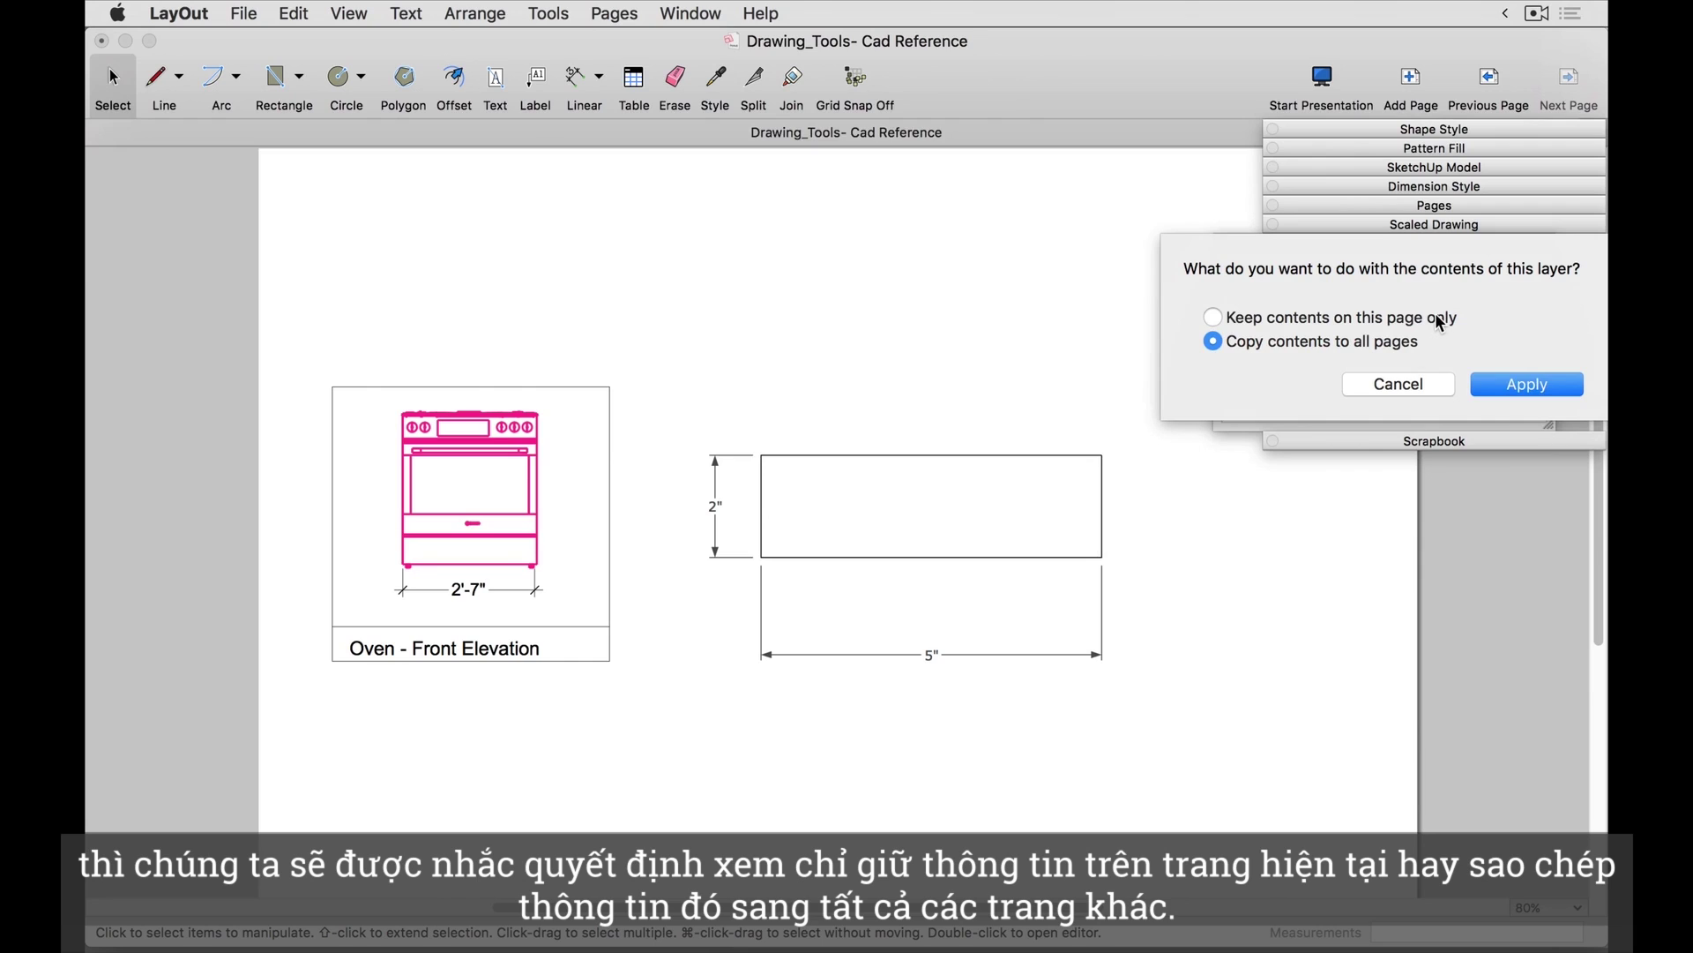
pyautogui.click(1438, 319)
pyautogui.click(1406, 343)
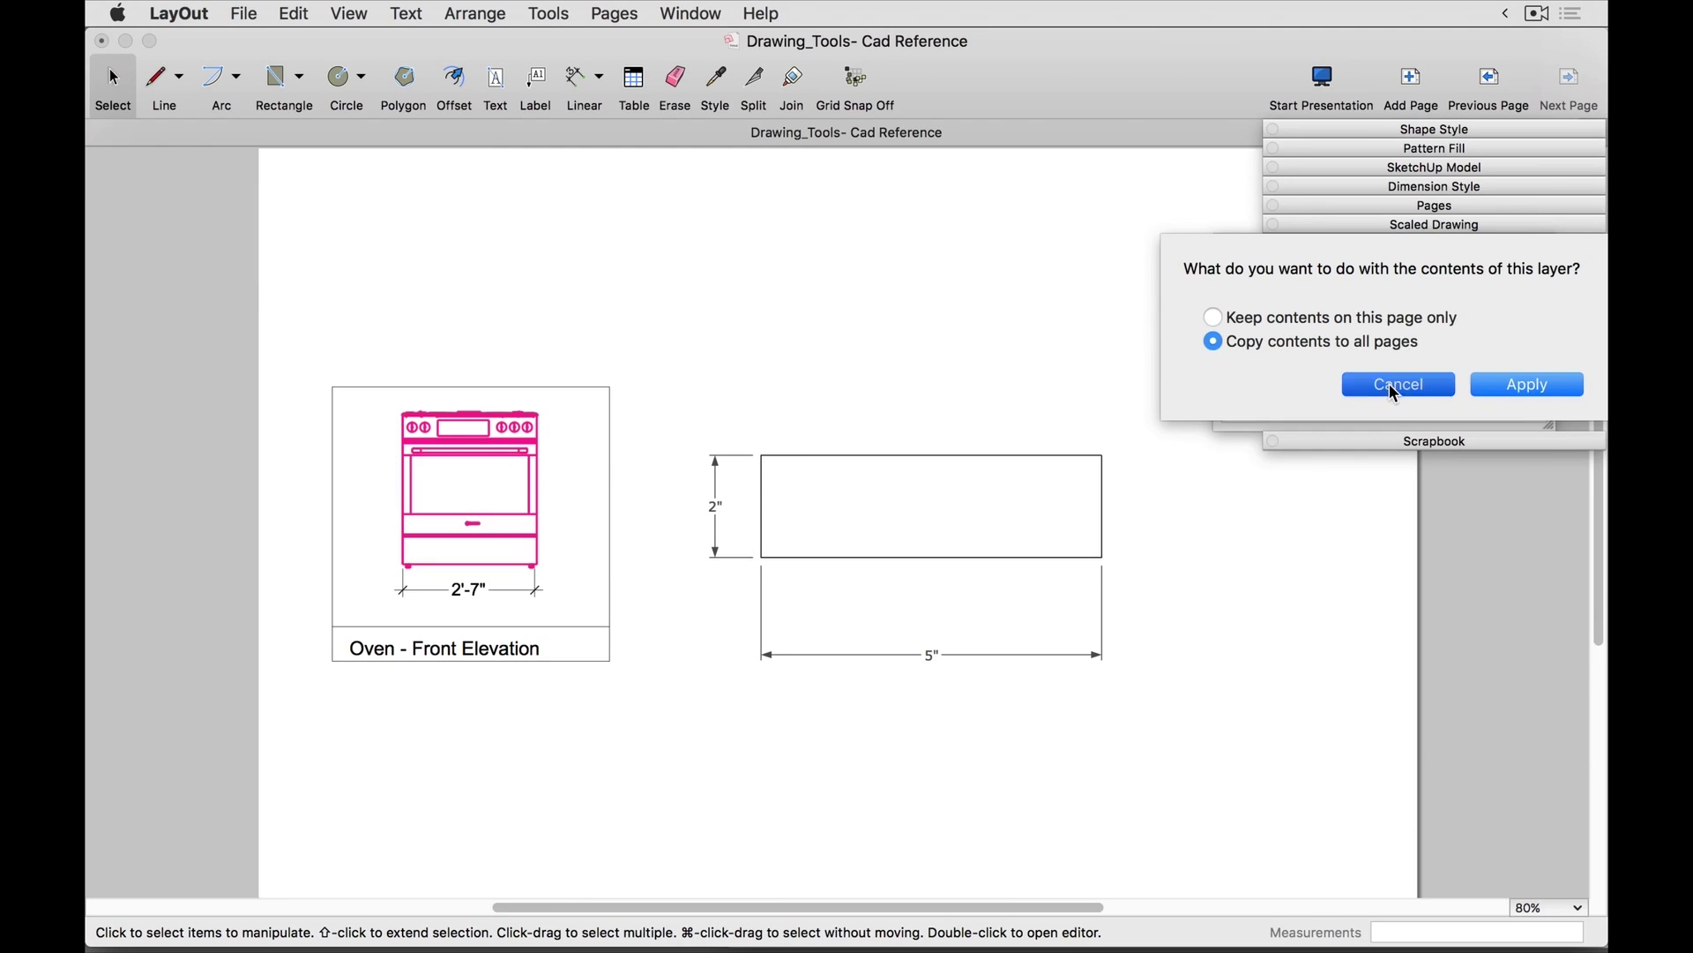
pyautogui.click(1389, 383)
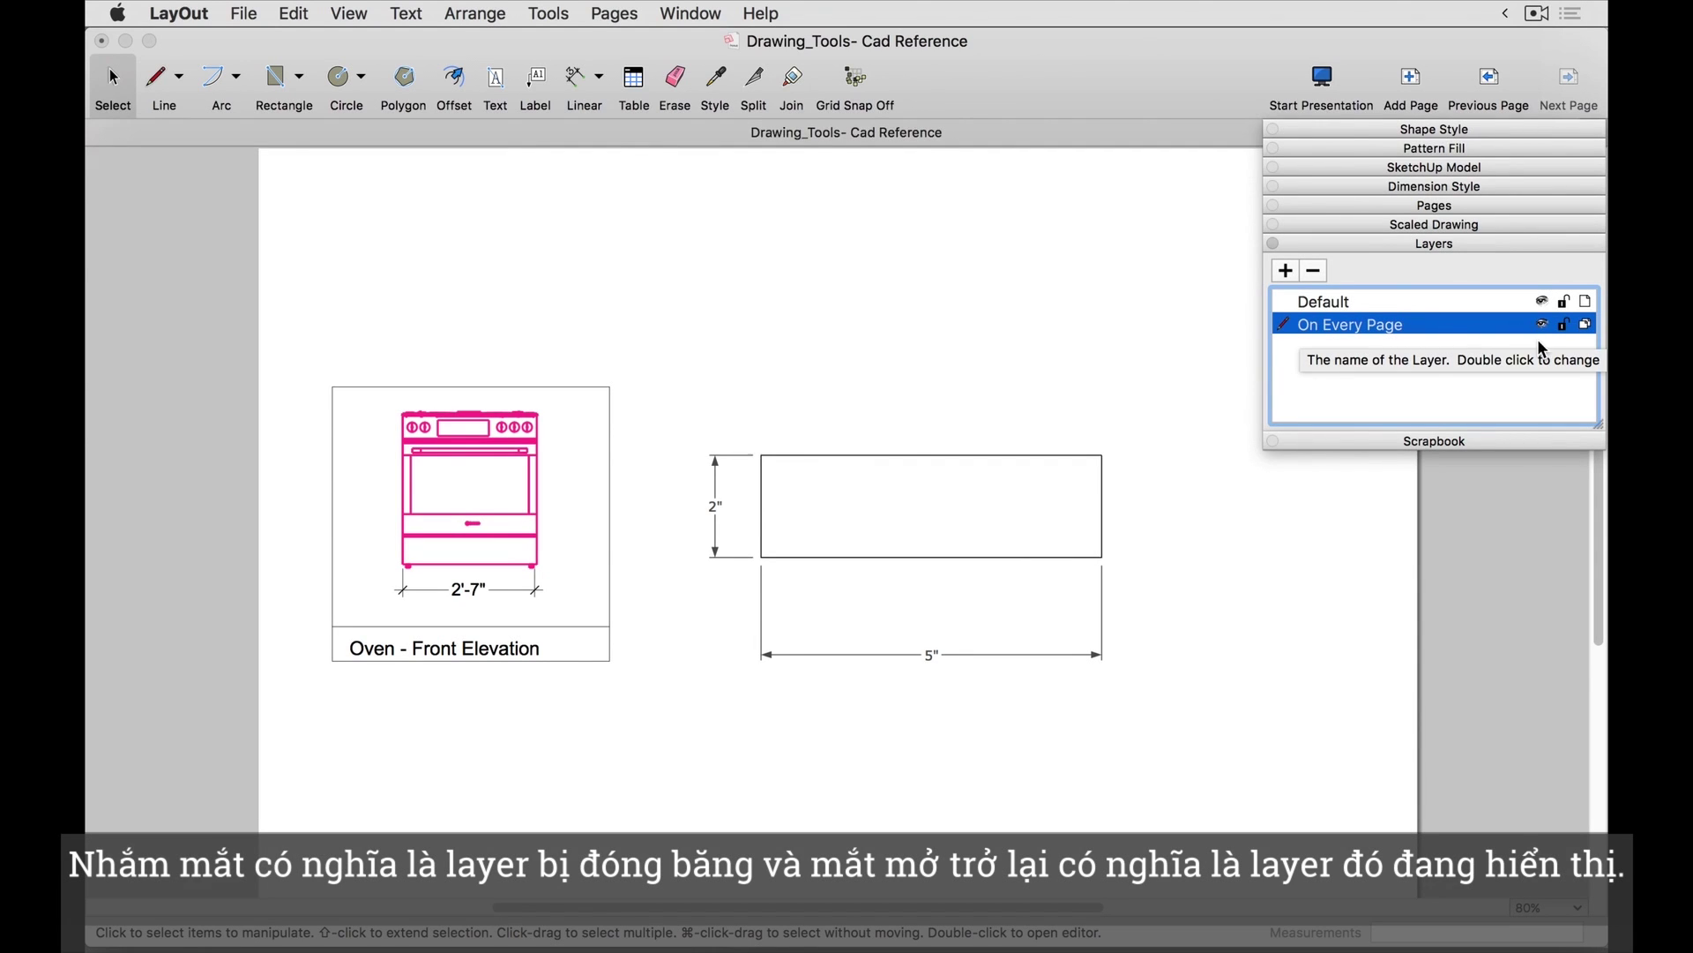
# Step: Hide the On Every Page layer and show it again
pyautogui.click(1540, 326)
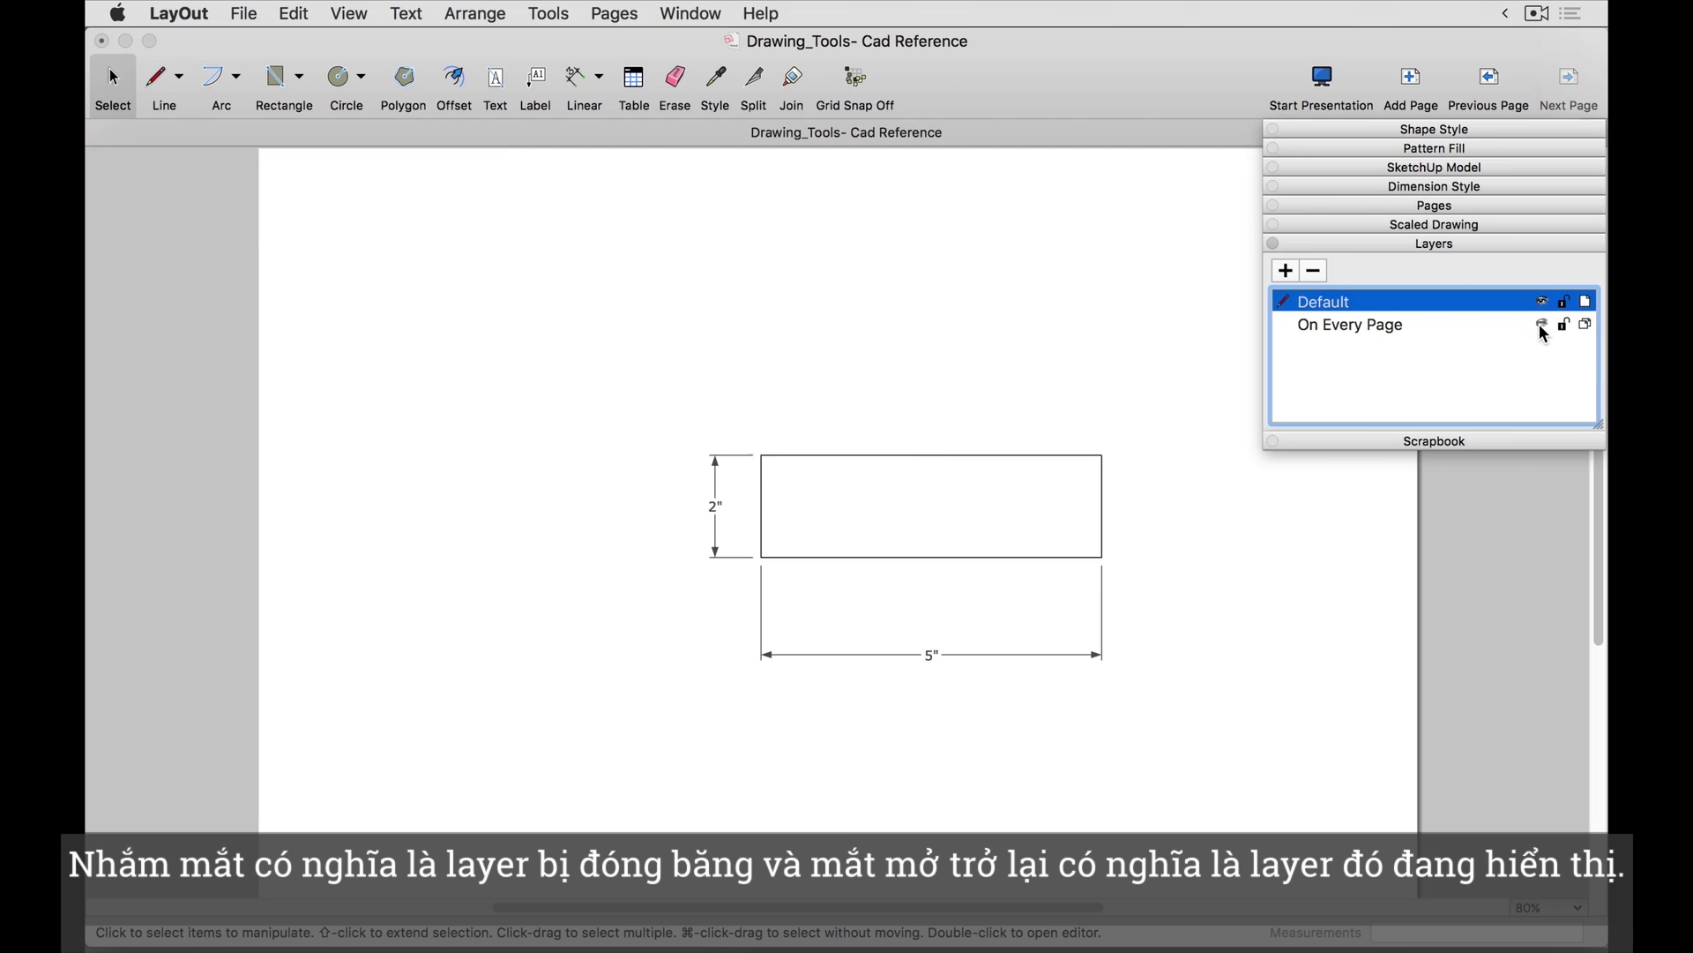
pyautogui.click(1542, 325)
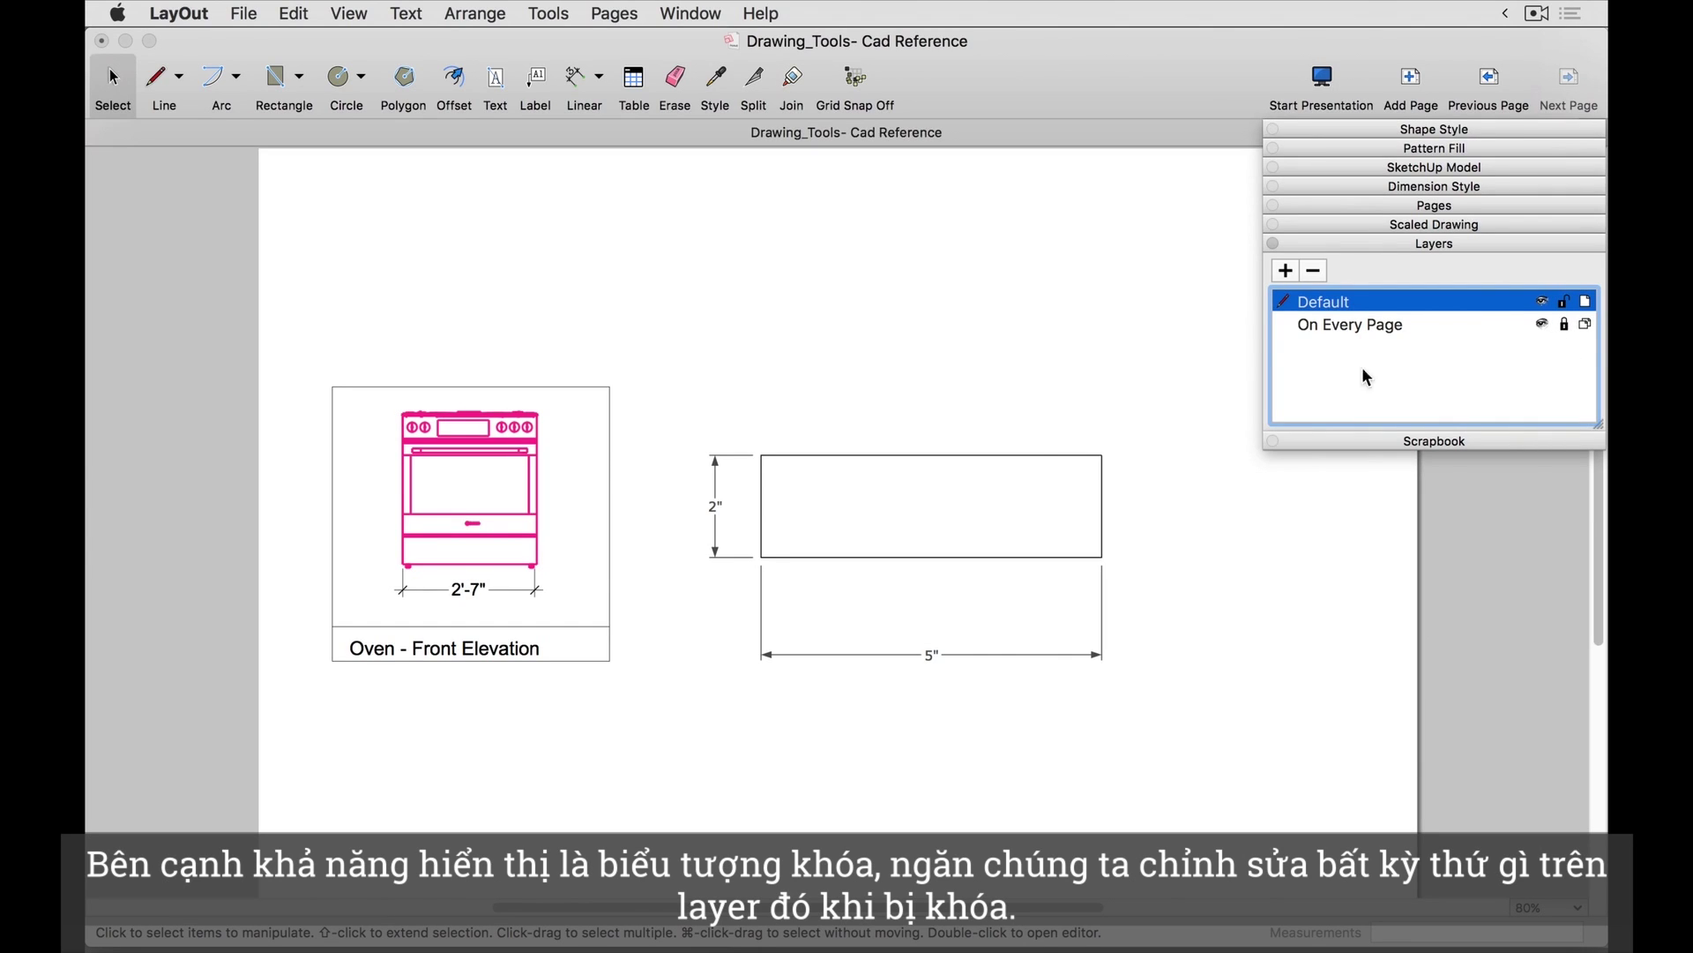
# Step: Try selecting the oven drawing on the locked On Every Page layer, and unlock the layer
pyautogui.click(623, 364)
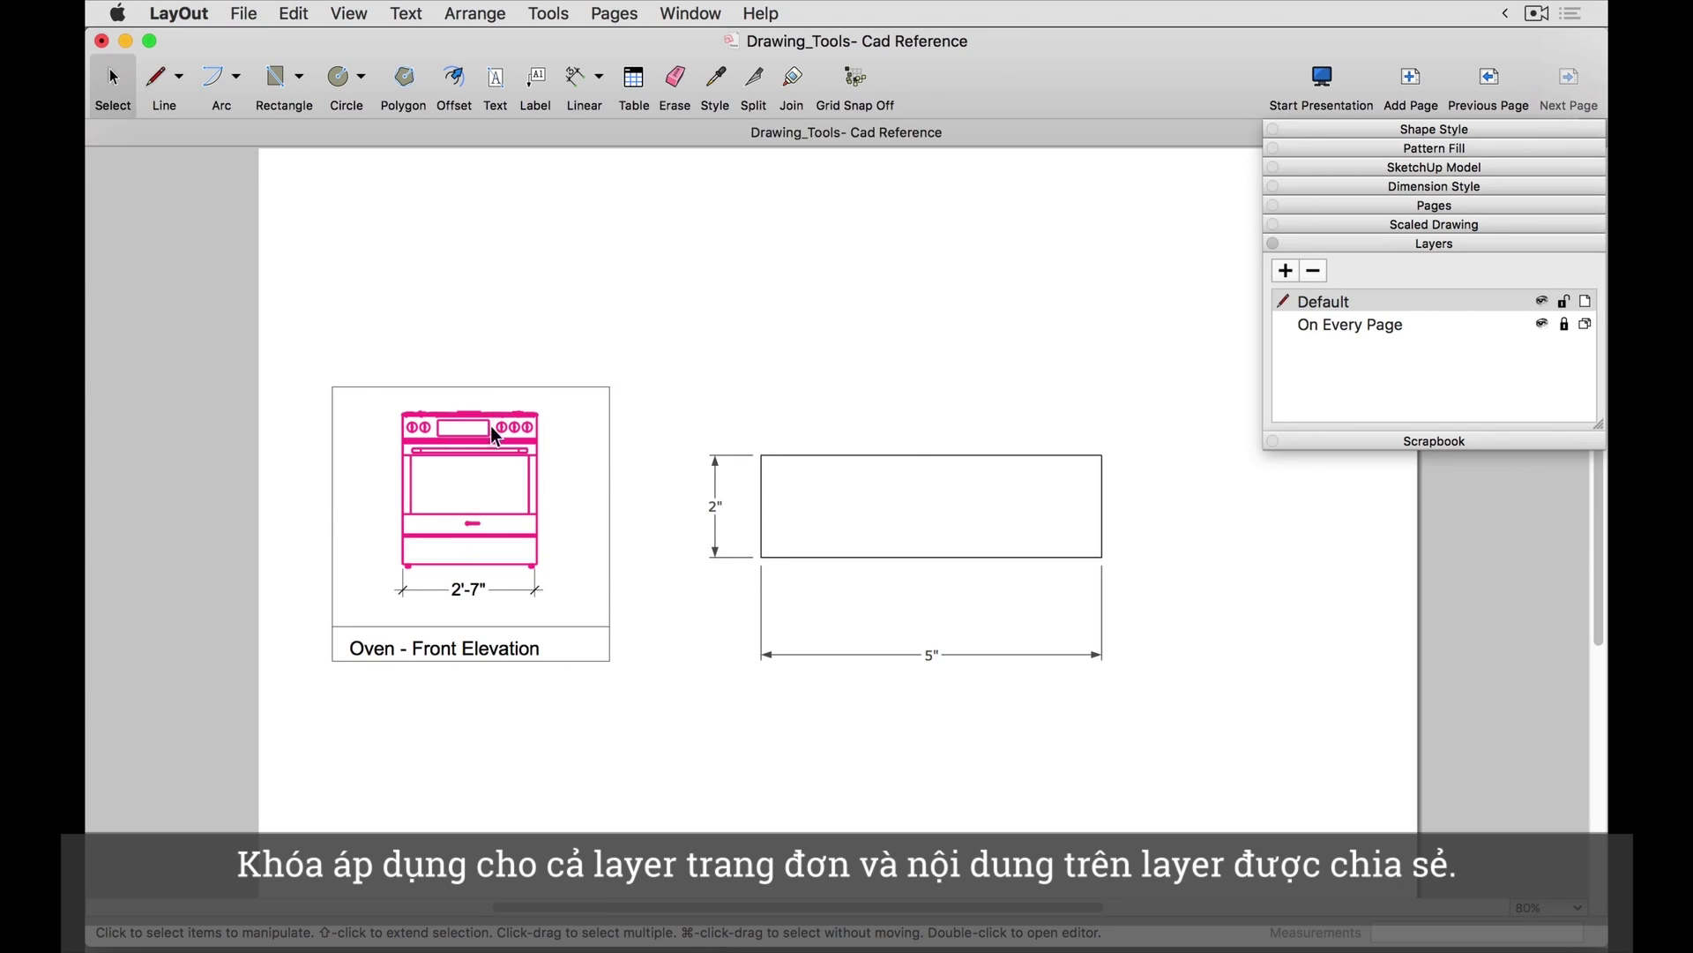
pyautogui.click(1363, 324)
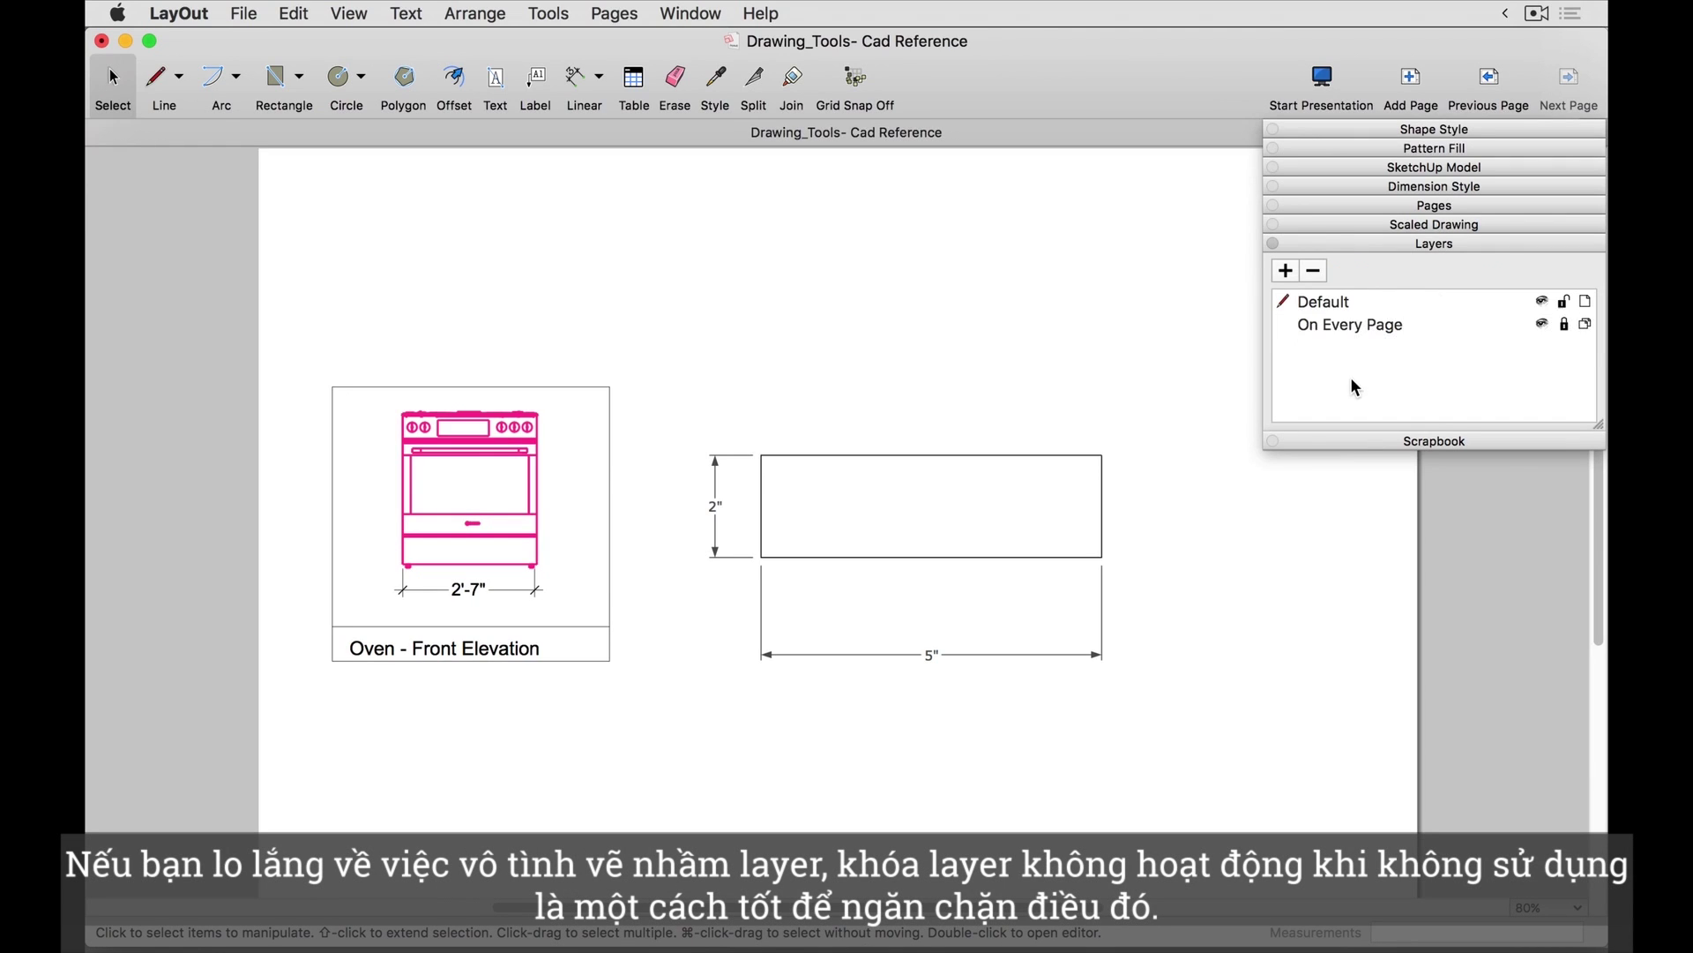
pyautogui.click(1339, 328)
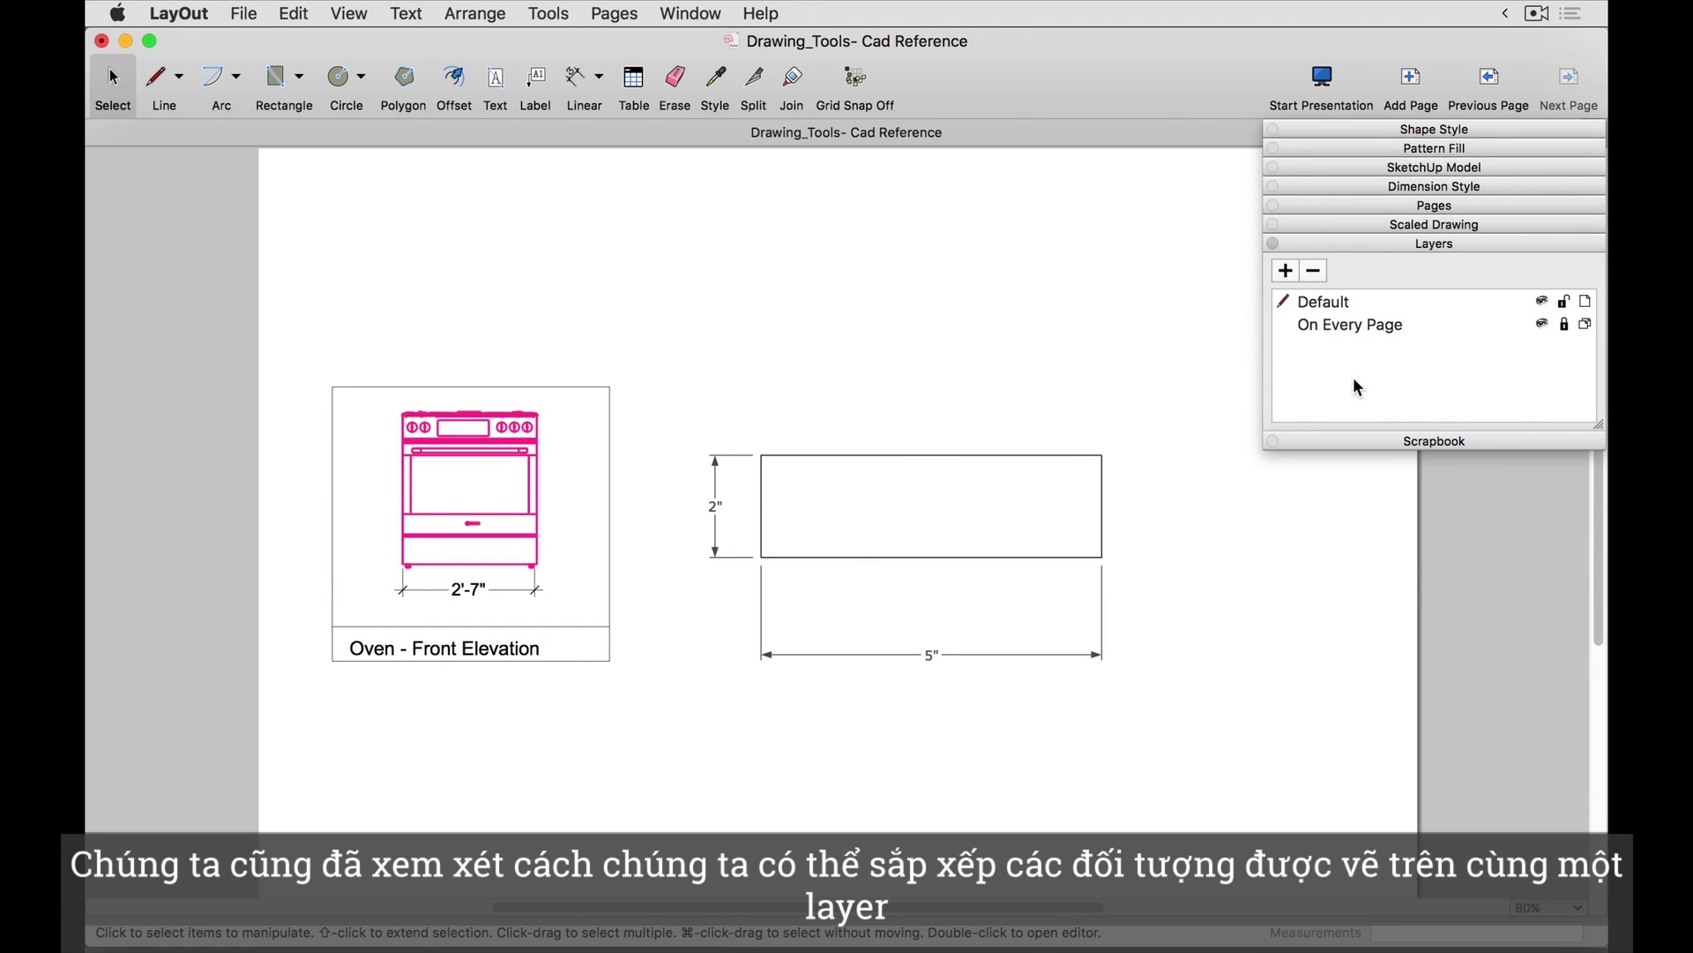
pyautogui.click(1564, 325)
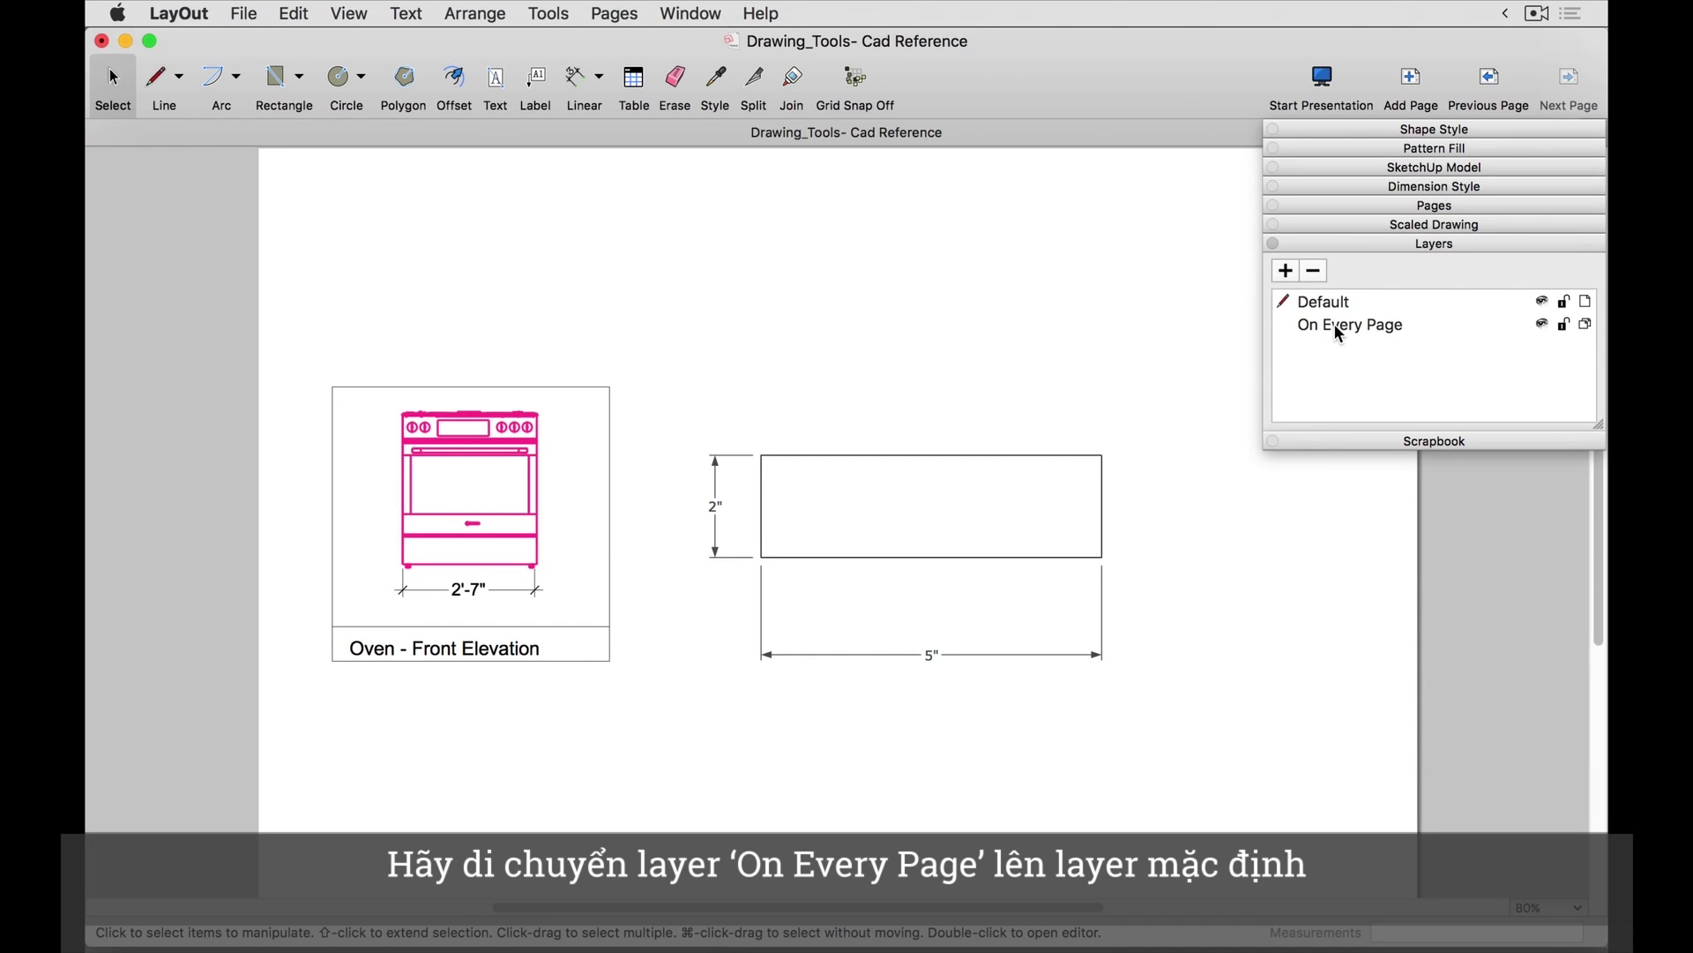
# Step: Place the On Every Page layer above Default to check the oven drawing's stacking on earlier pages, and restore the layer order
pyautogui.moveTo(1336, 323); pyautogui.dragTo(1335, 299)
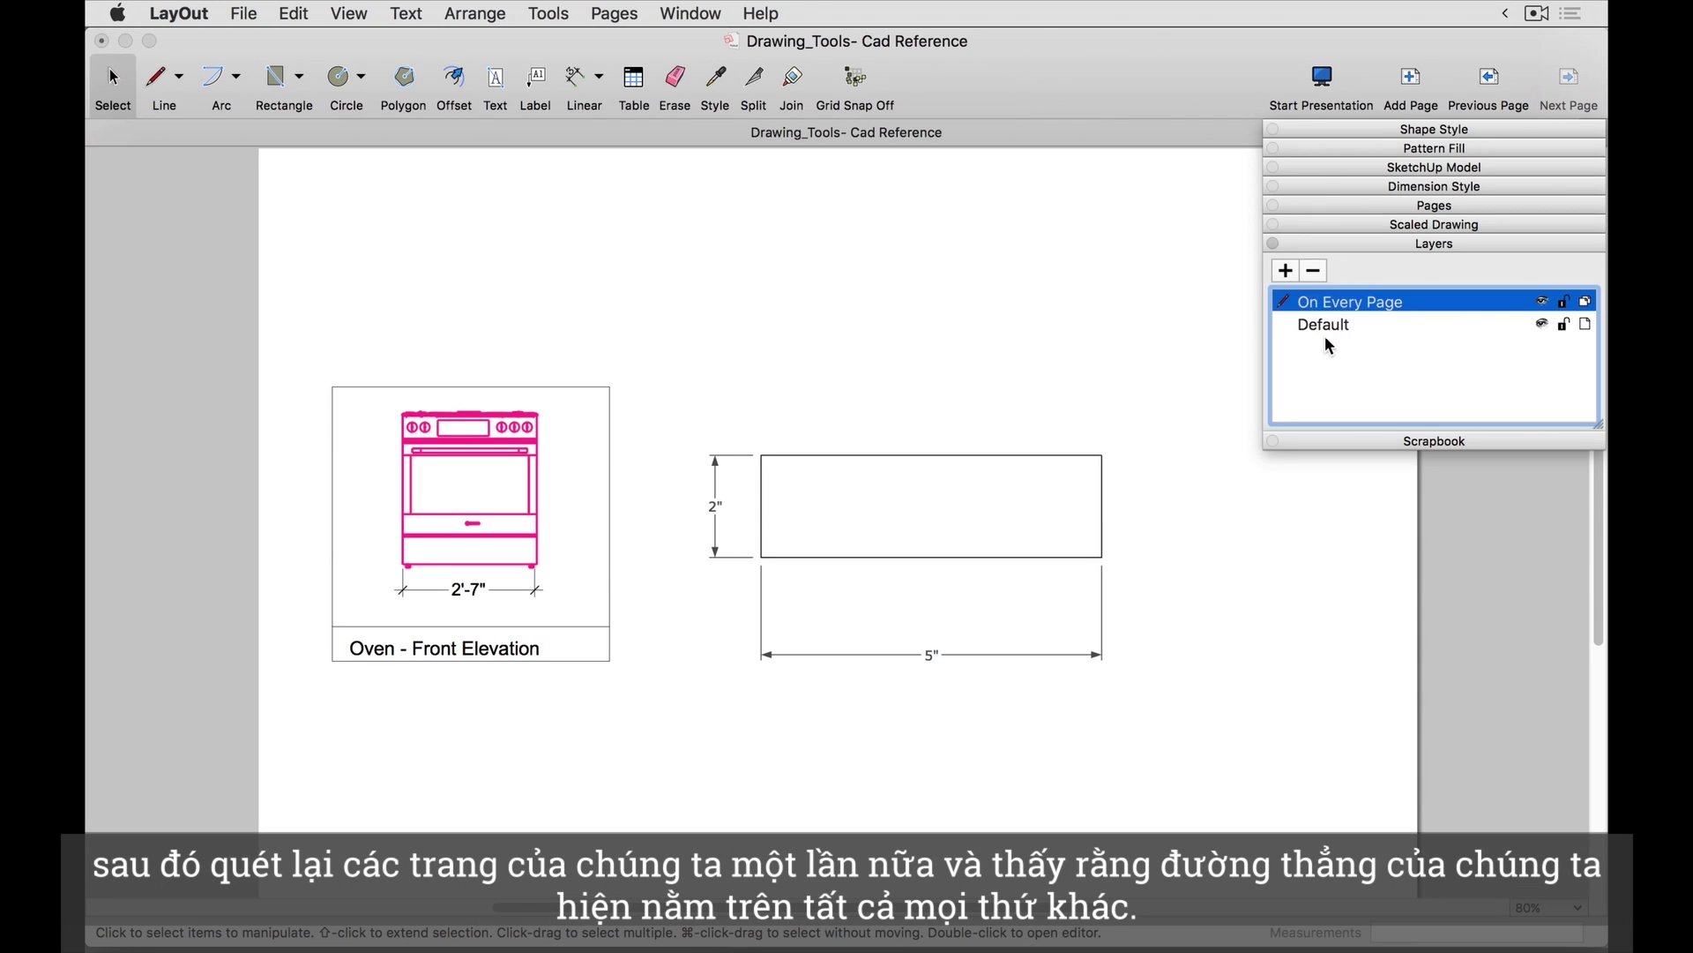
pyautogui.click(1325, 362)
pyautogui.click(1489, 83)
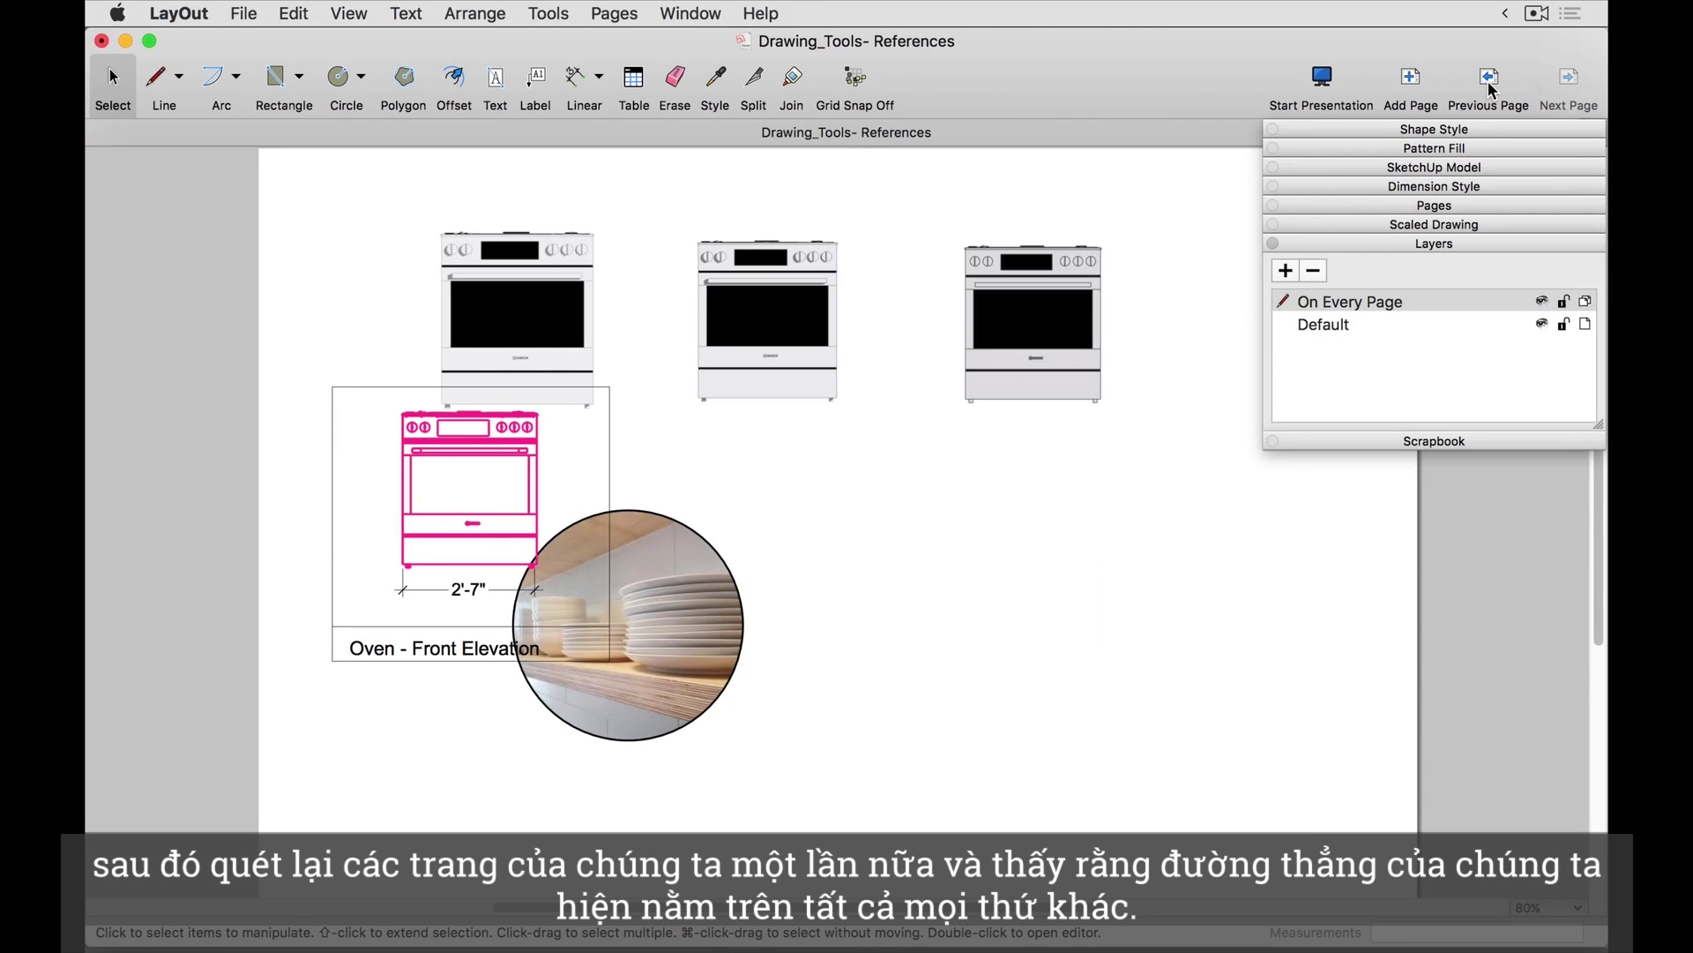
pyautogui.click(1490, 85)
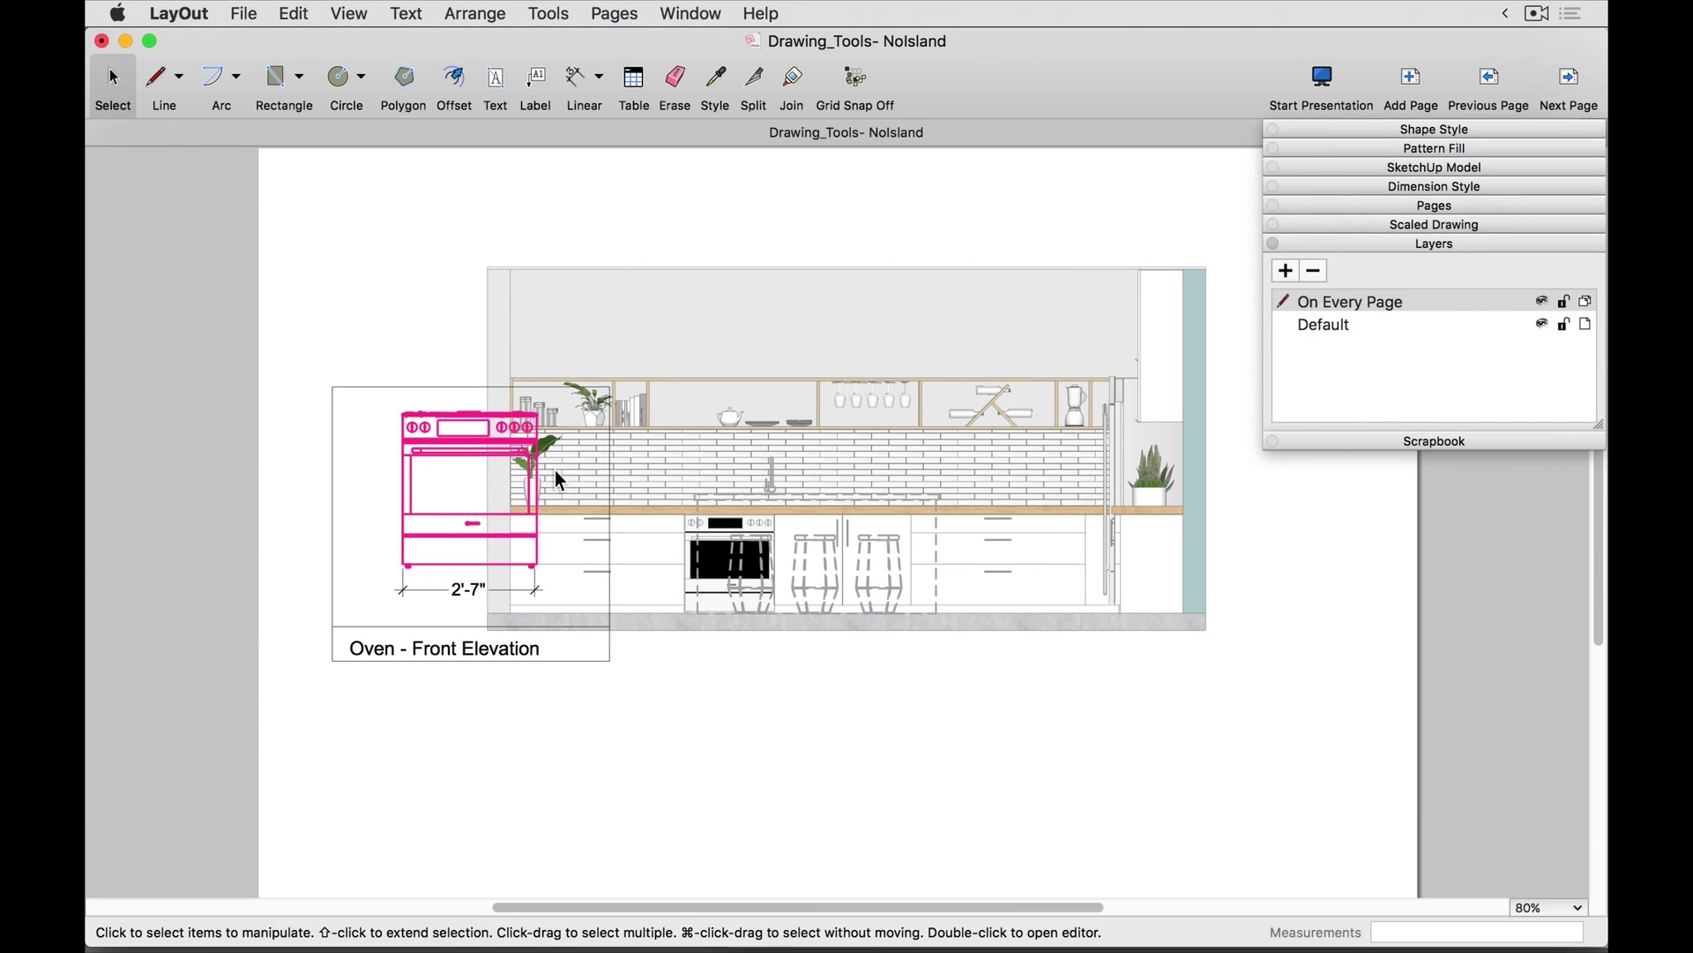
pyautogui.click(1571, 81)
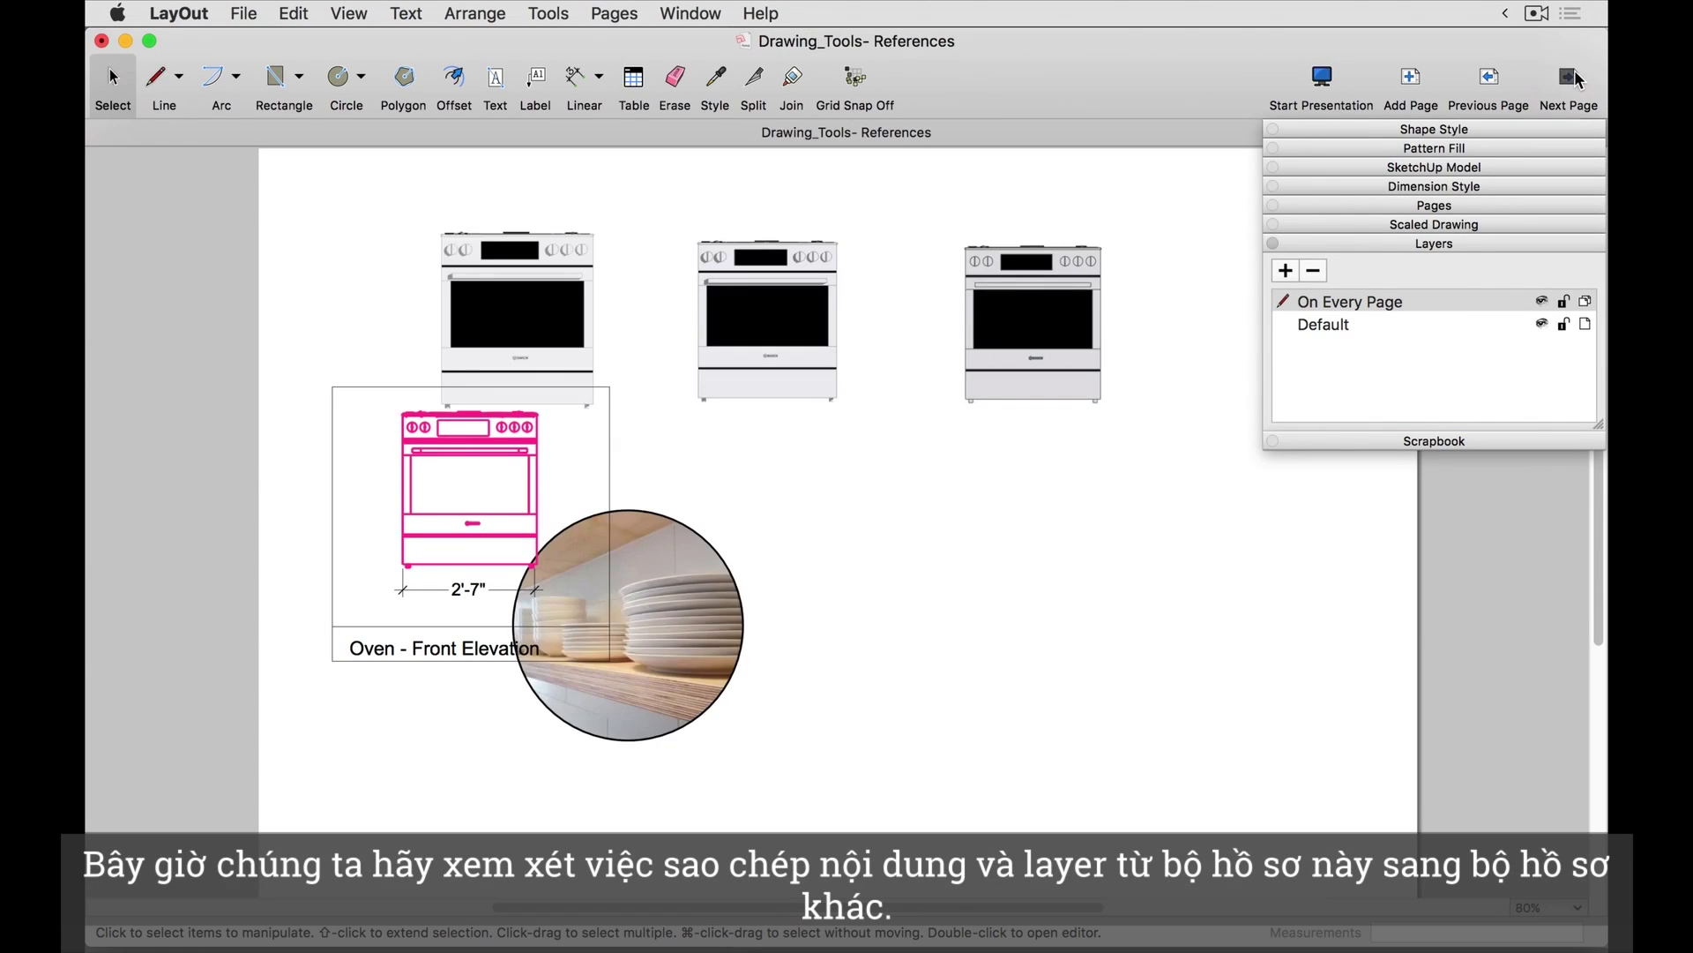
pyautogui.click(1571, 81)
pyautogui.moveTo(1353, 299); pyautogui.dragTo(1351, 333)
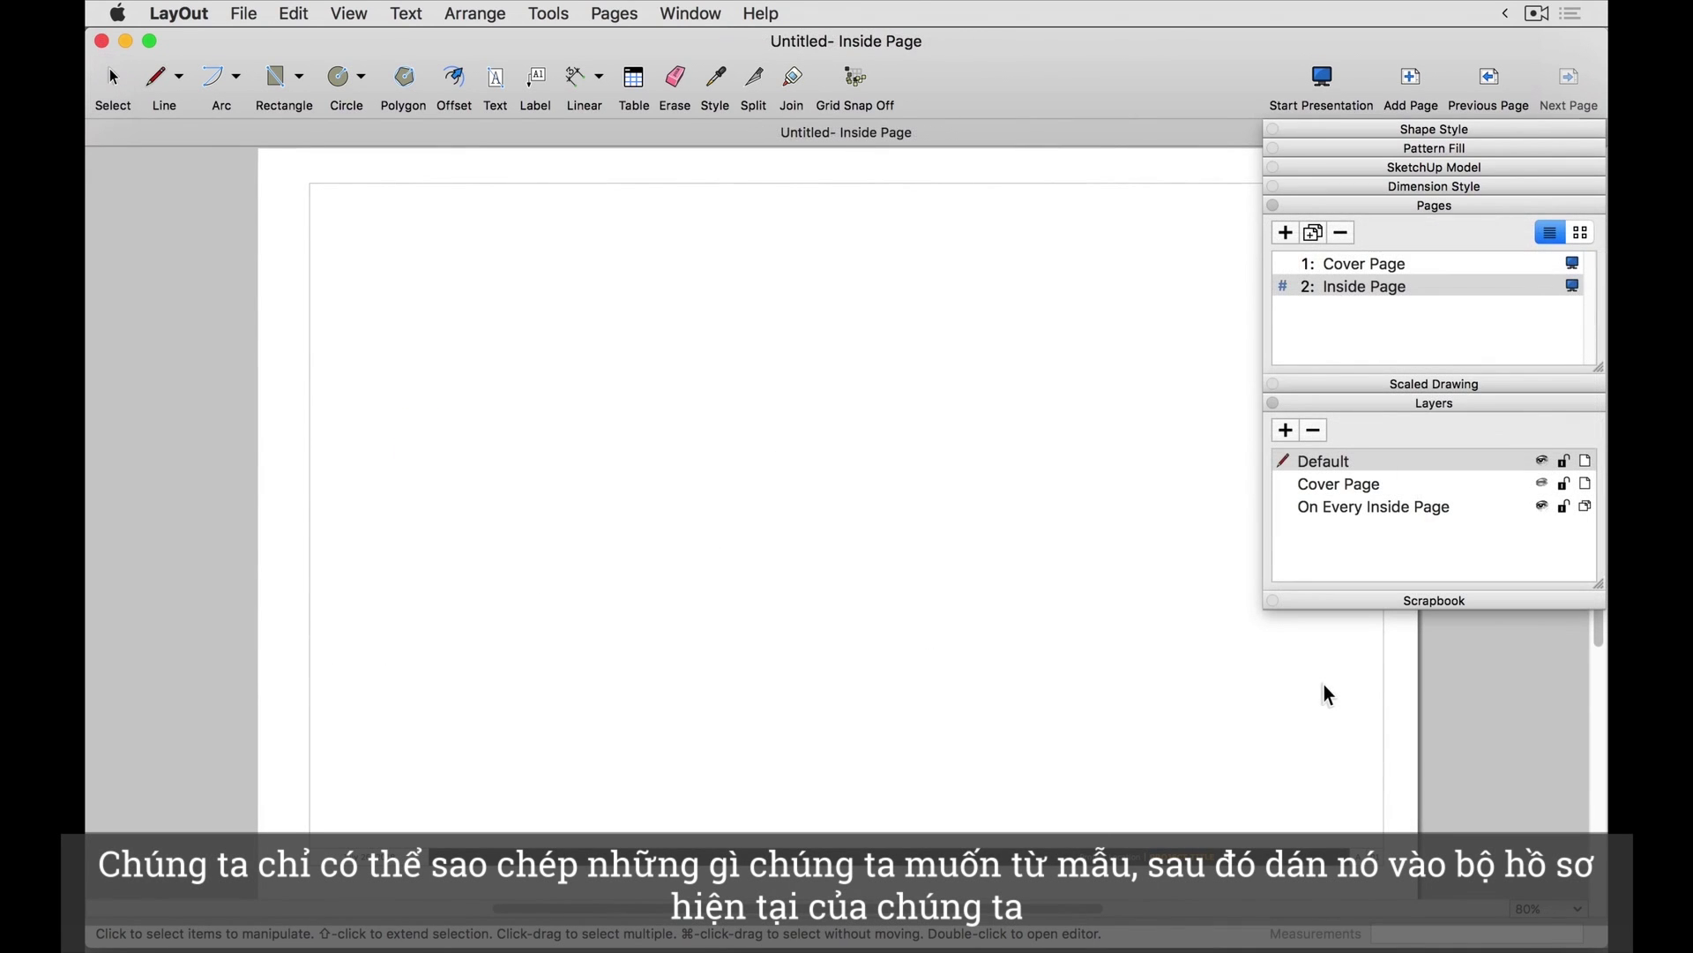
# Step: Copy everything on the untitled template's Inside Page and try pasting it into the Drawing_Tools document
pyautogui.press('super+a')
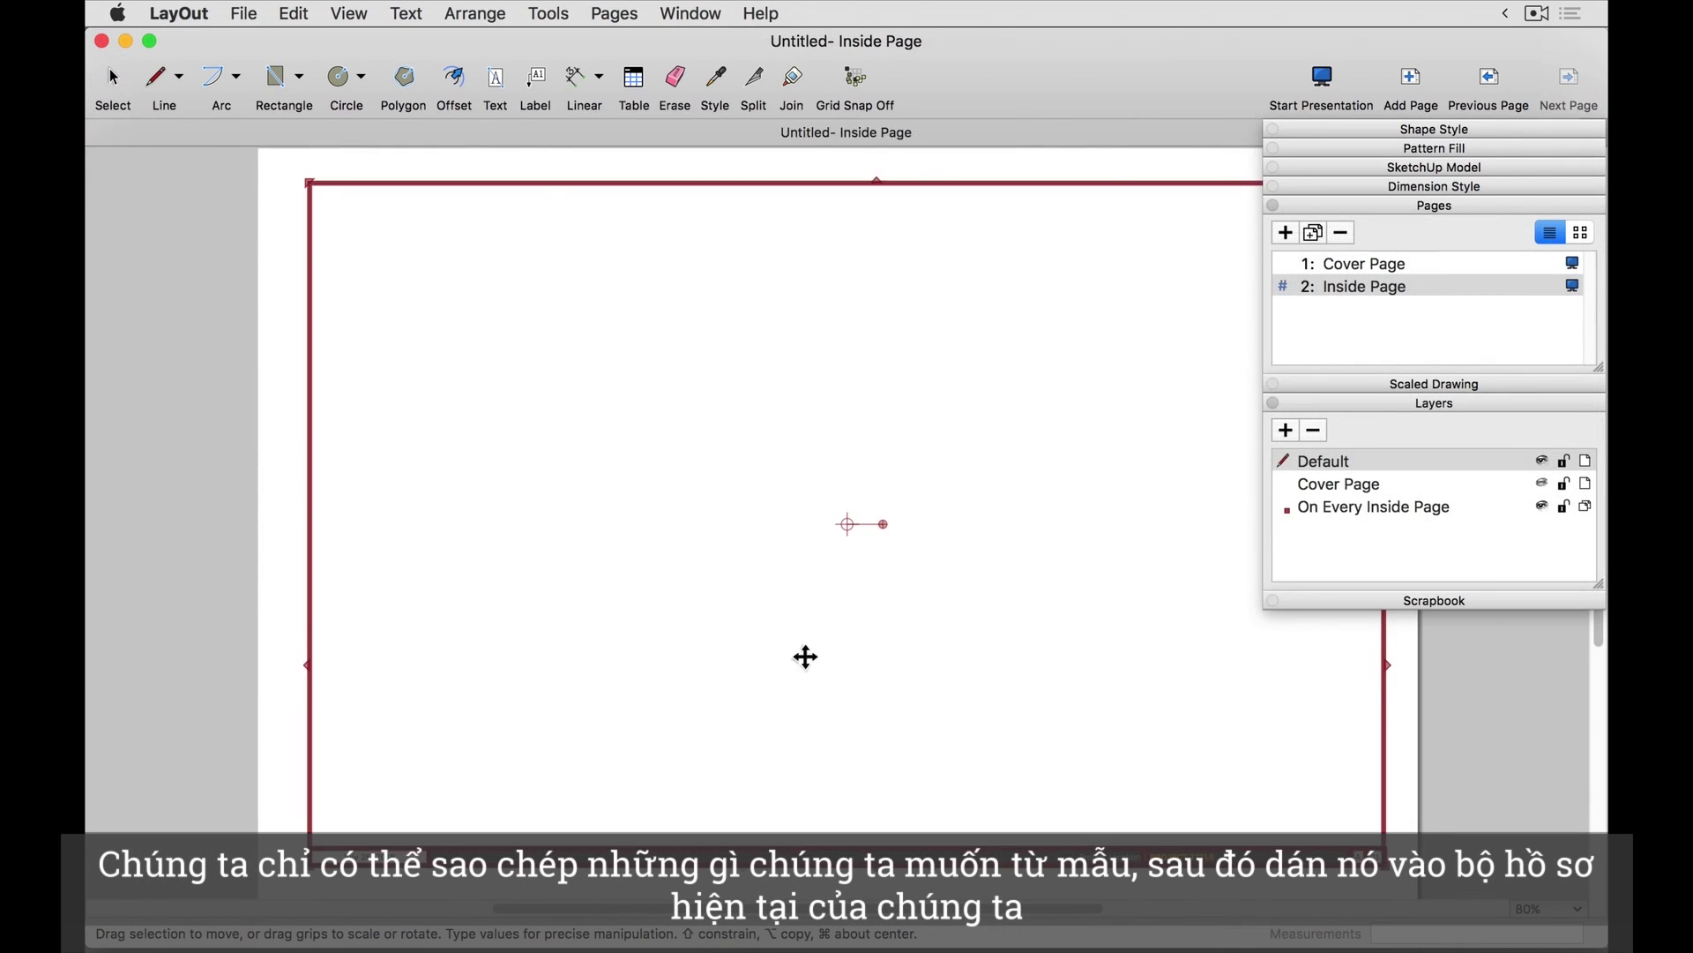
pyautogui.click(301, 16)
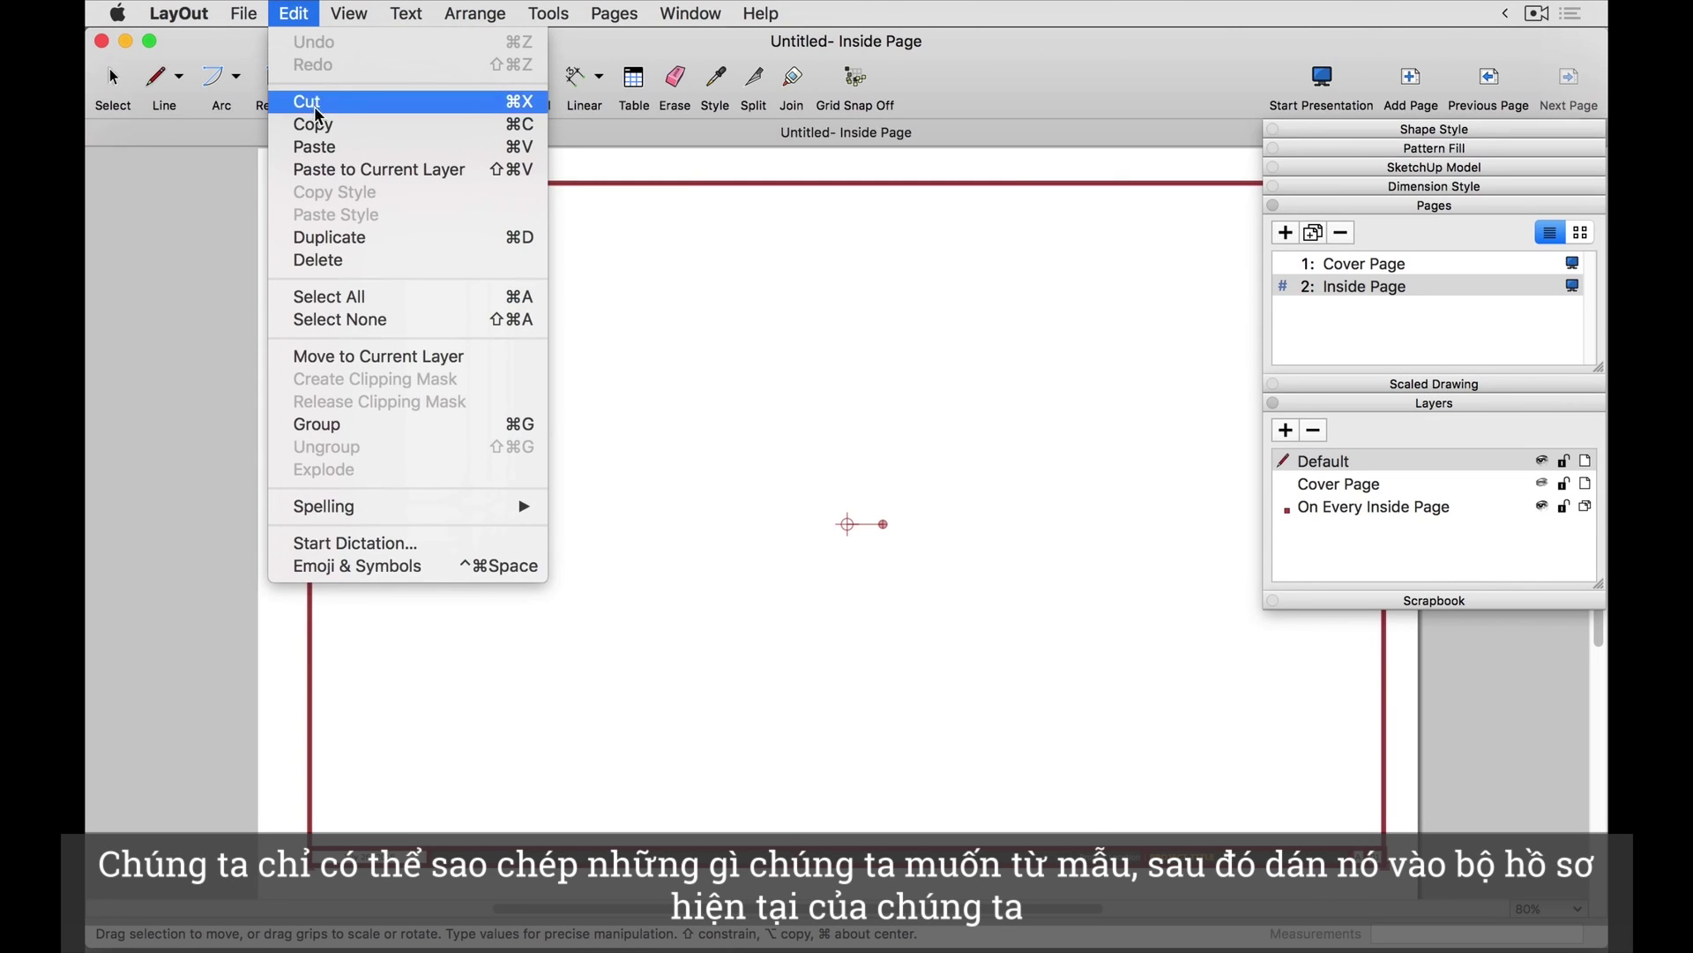
pyautogui.click(318, 129)
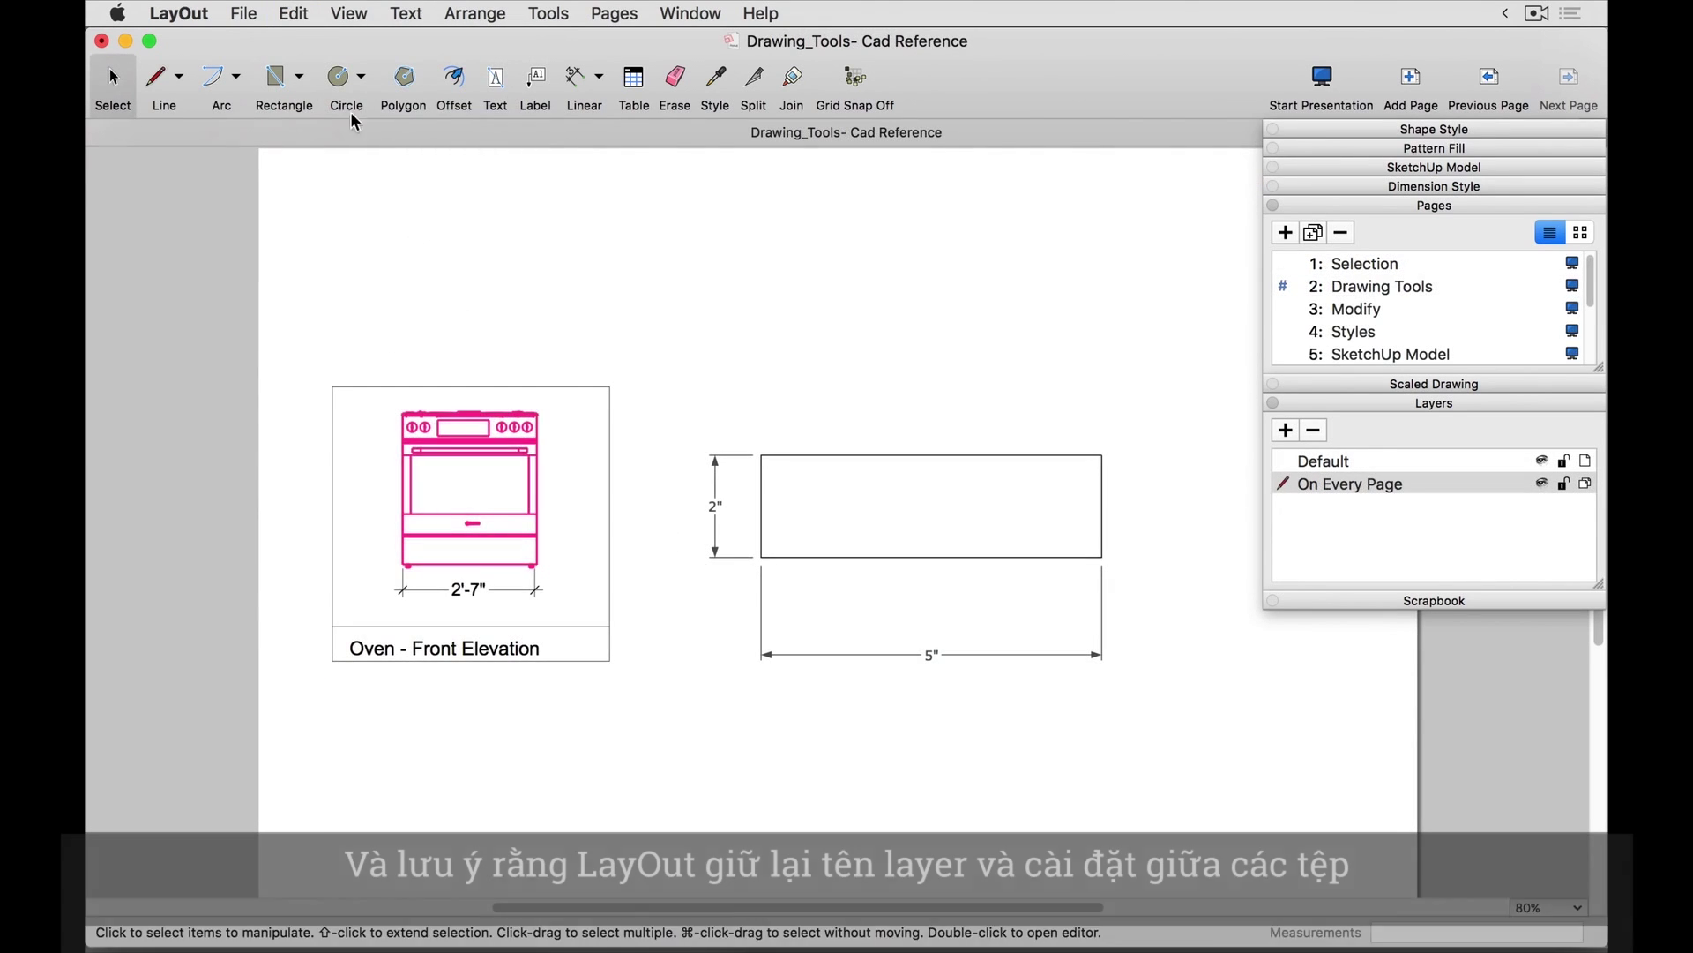
pyautogui.click(294, 14)
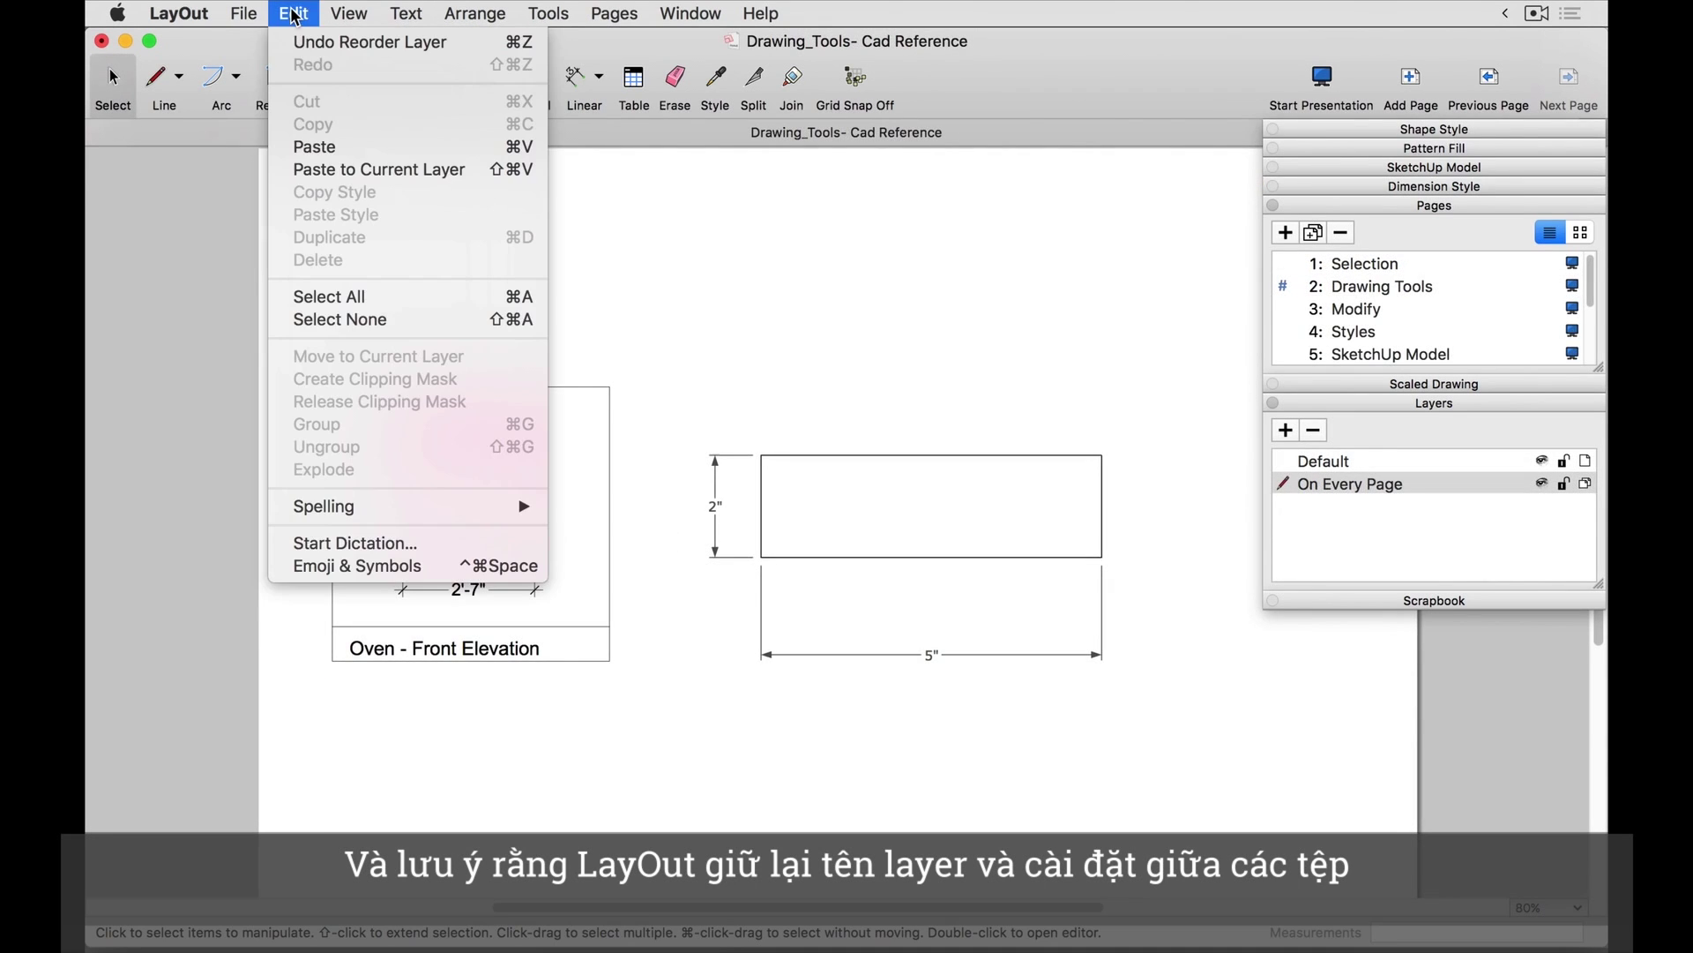
pyautogui.click(317, 146)
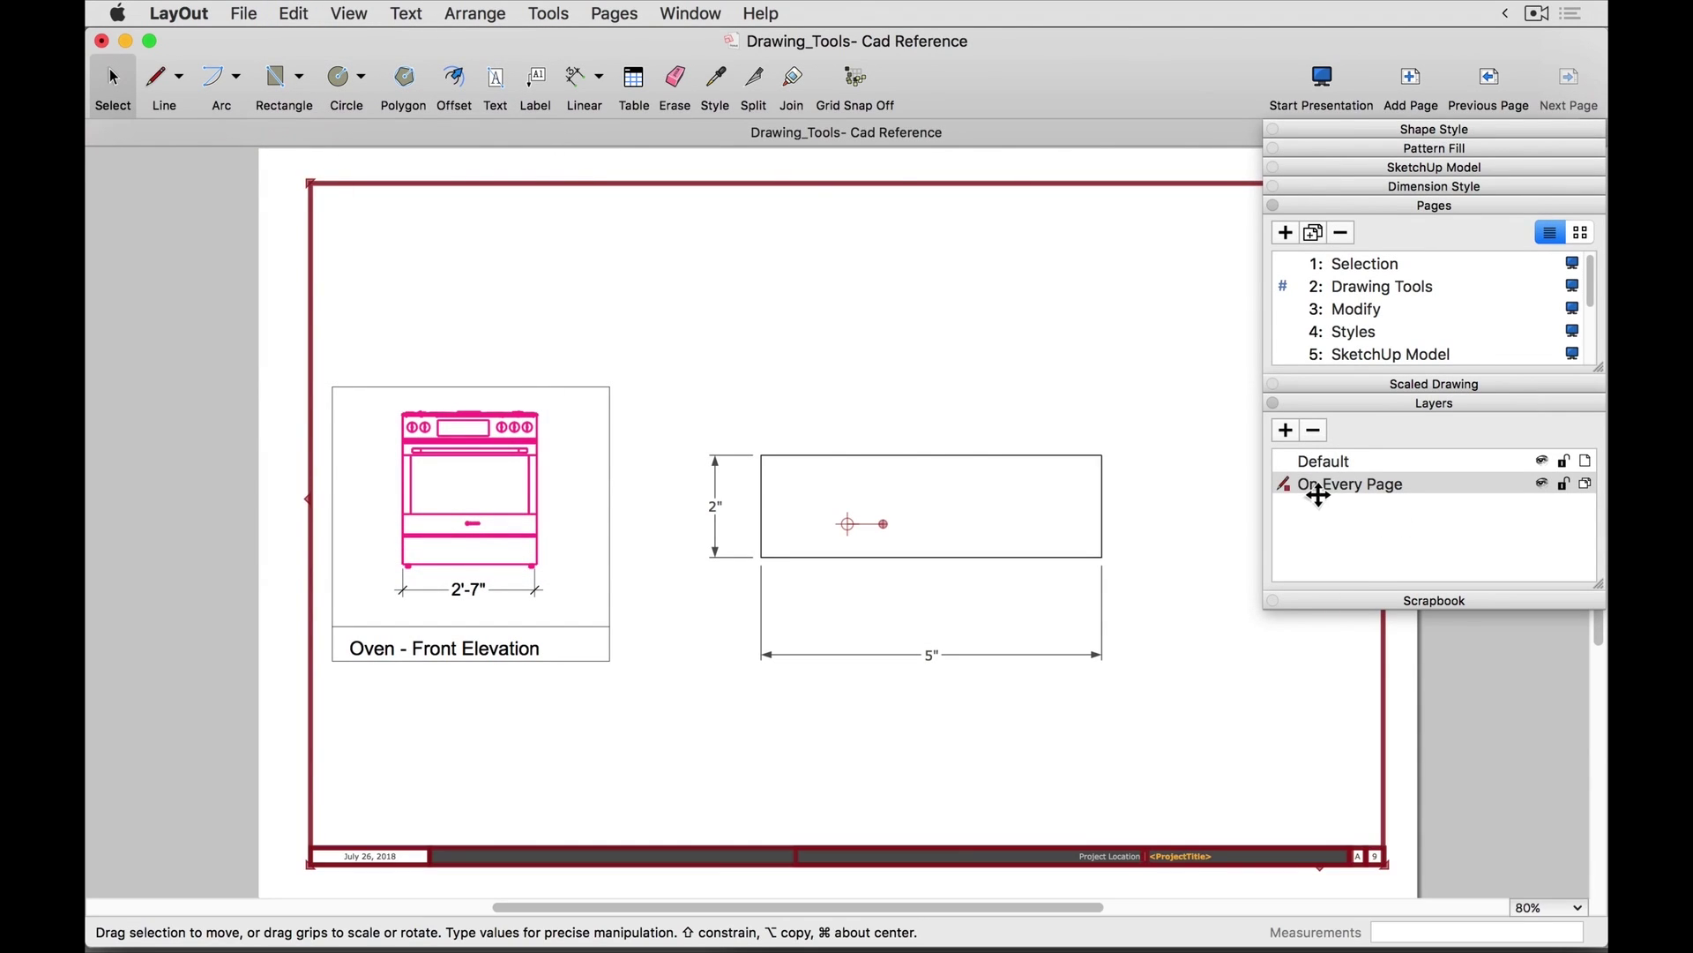
pyautogui.click(1432, 702)
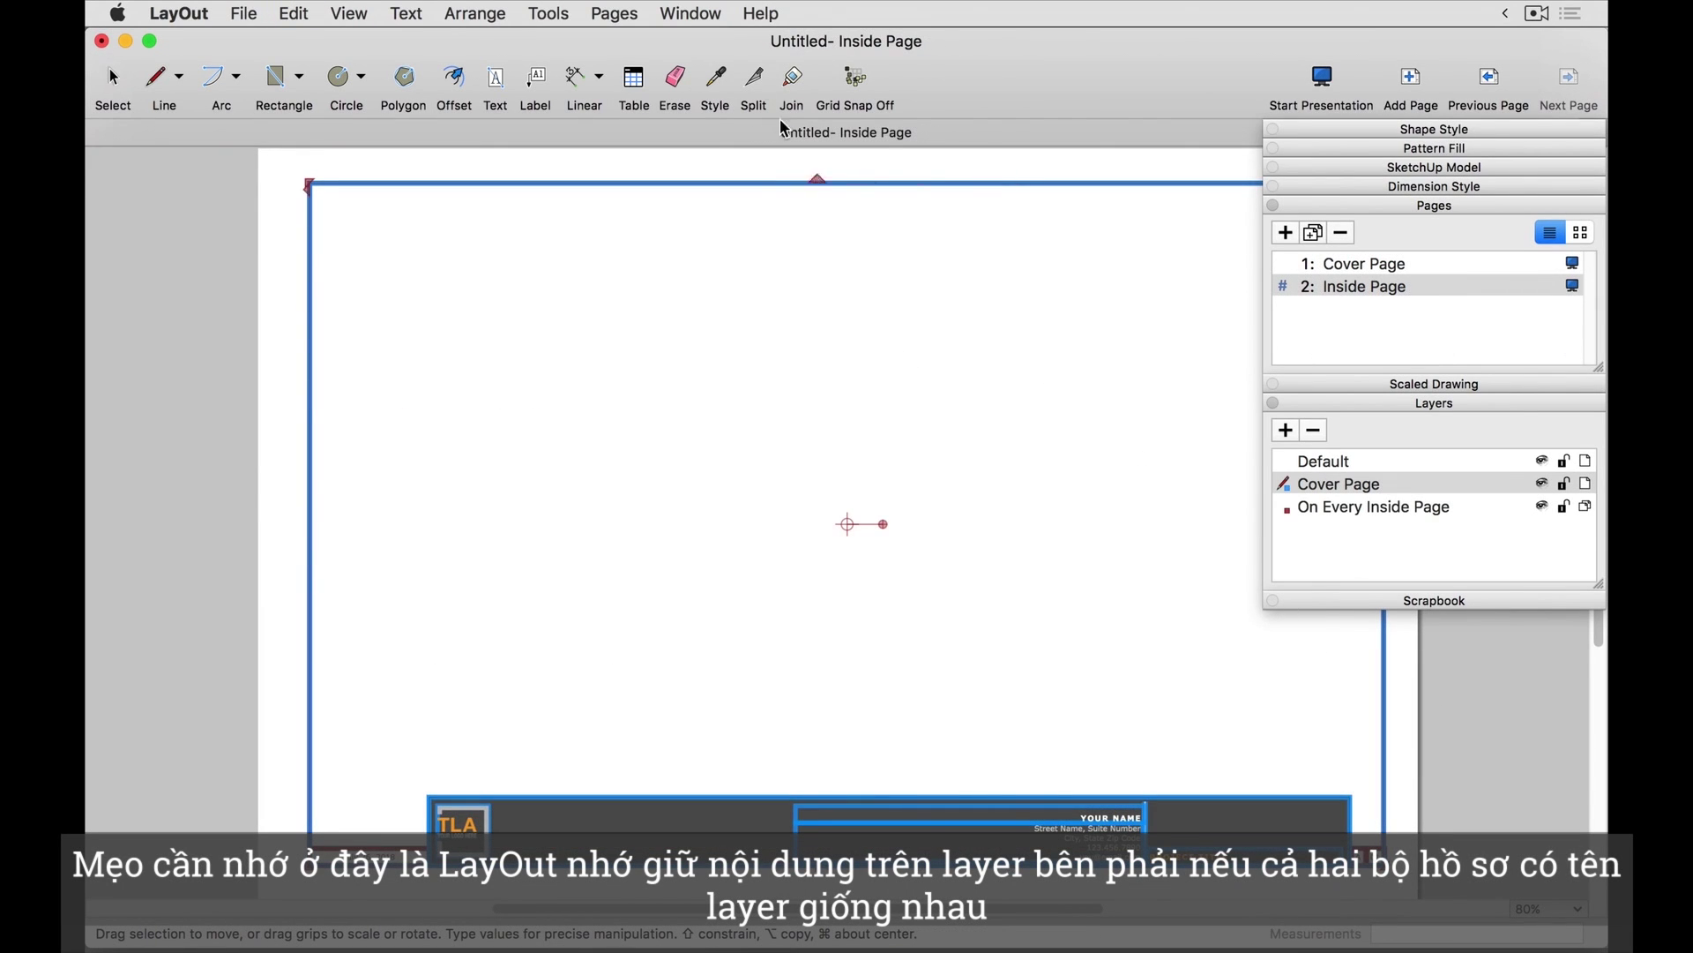
# Step: Try pasting the template's Cover Page layer content into the Drawing_Tools document, and undo the paste
pyautogui.click(706, 14)
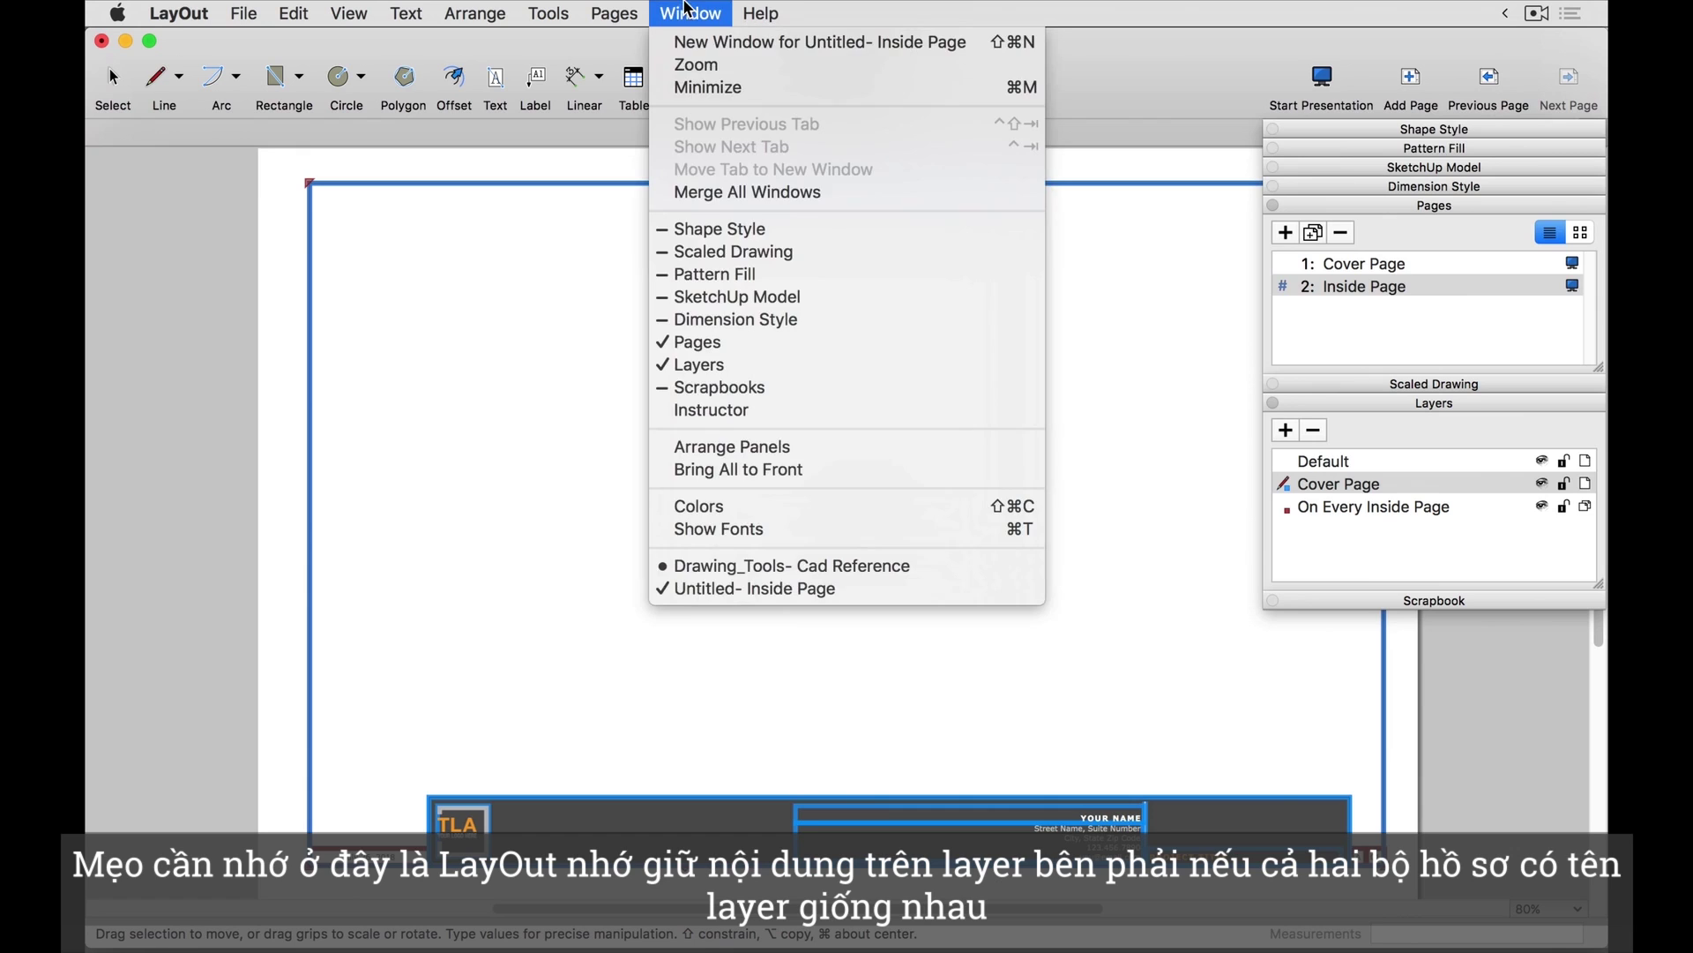
pyautogui.click(764, 565)
pyautogui.click(295, 13)
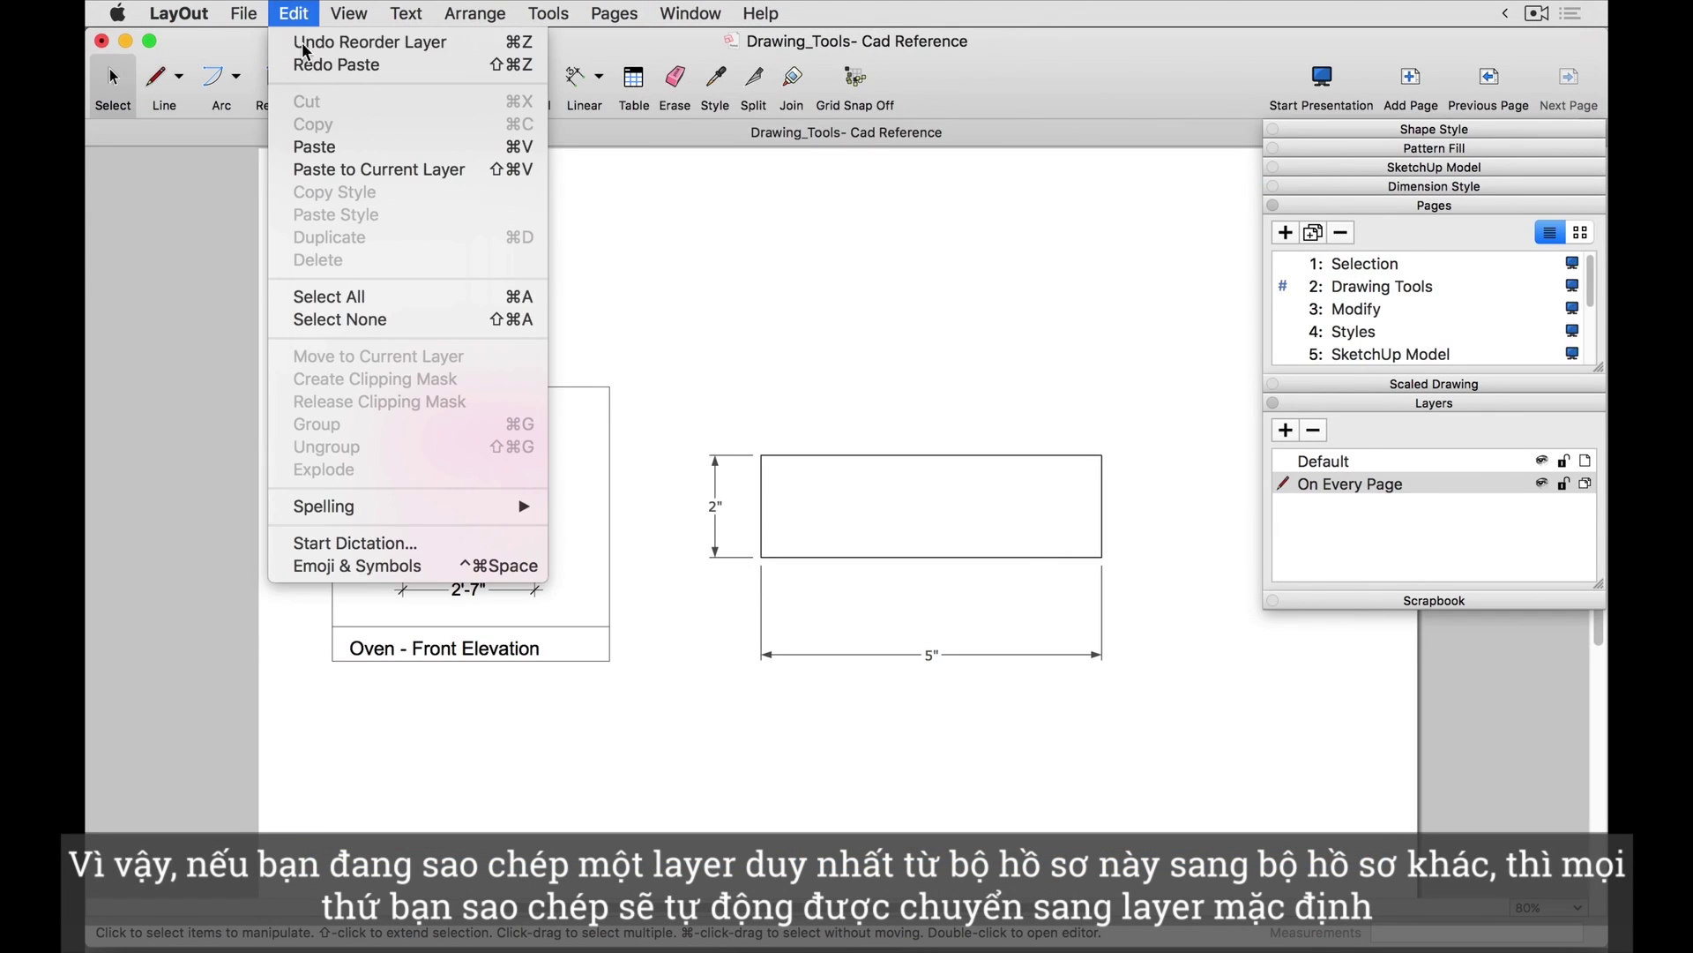
pyautogui.click(314, 143)
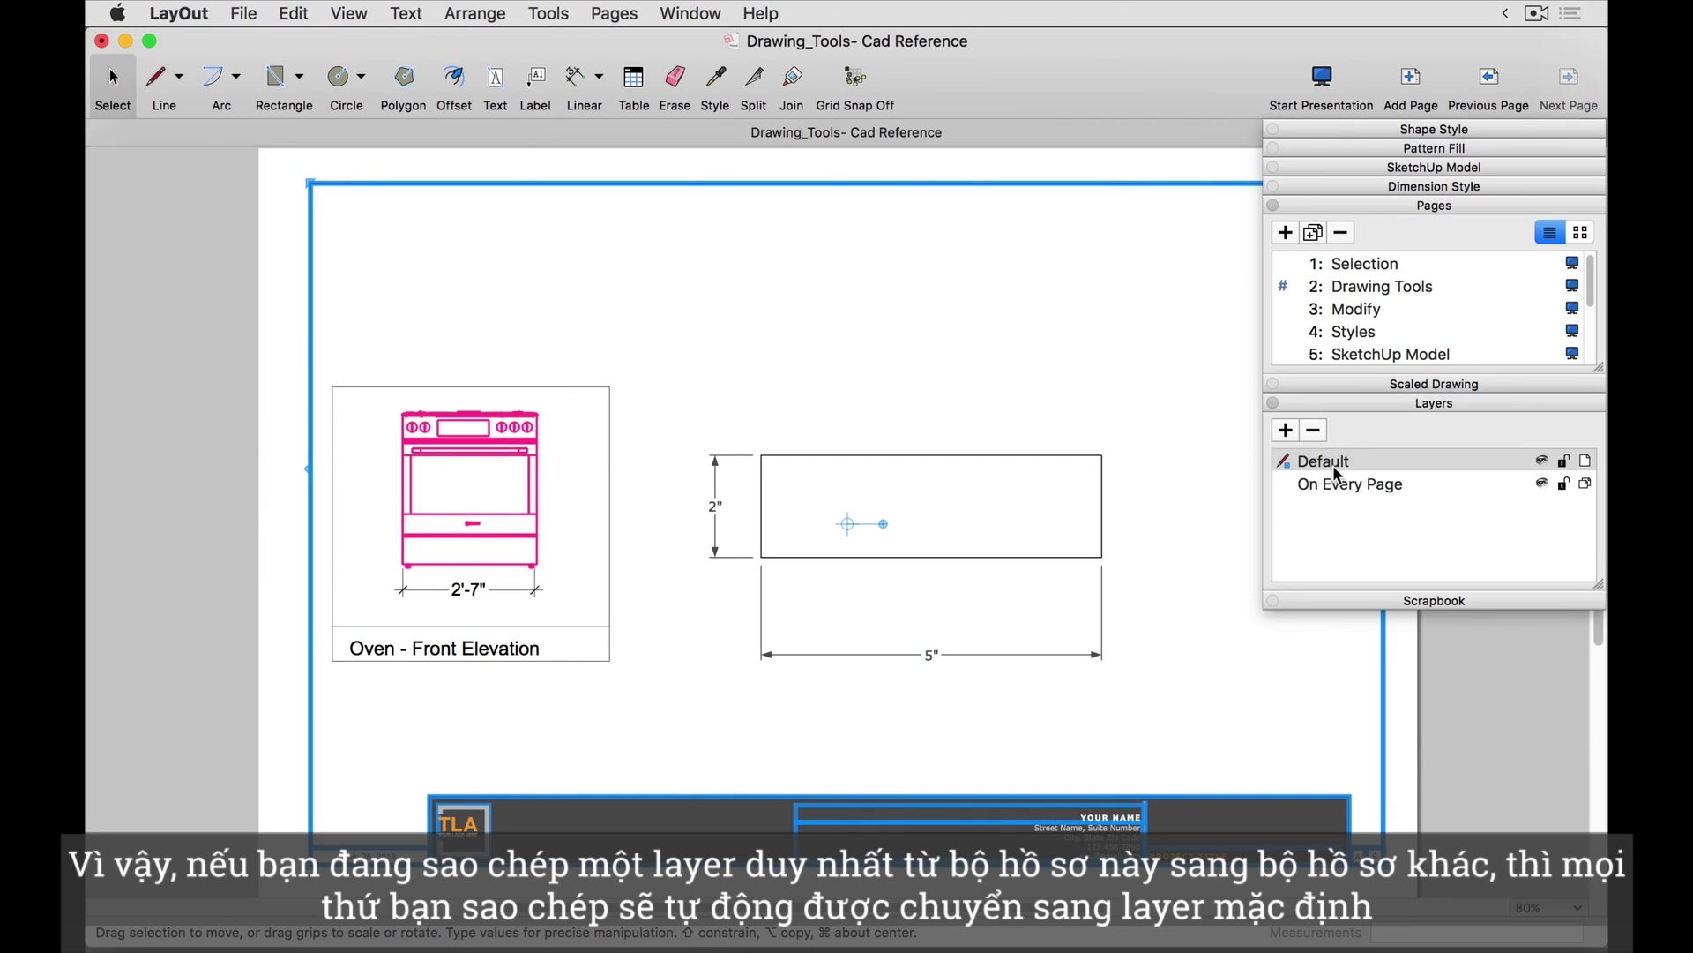
pyautogui.press('super+z')
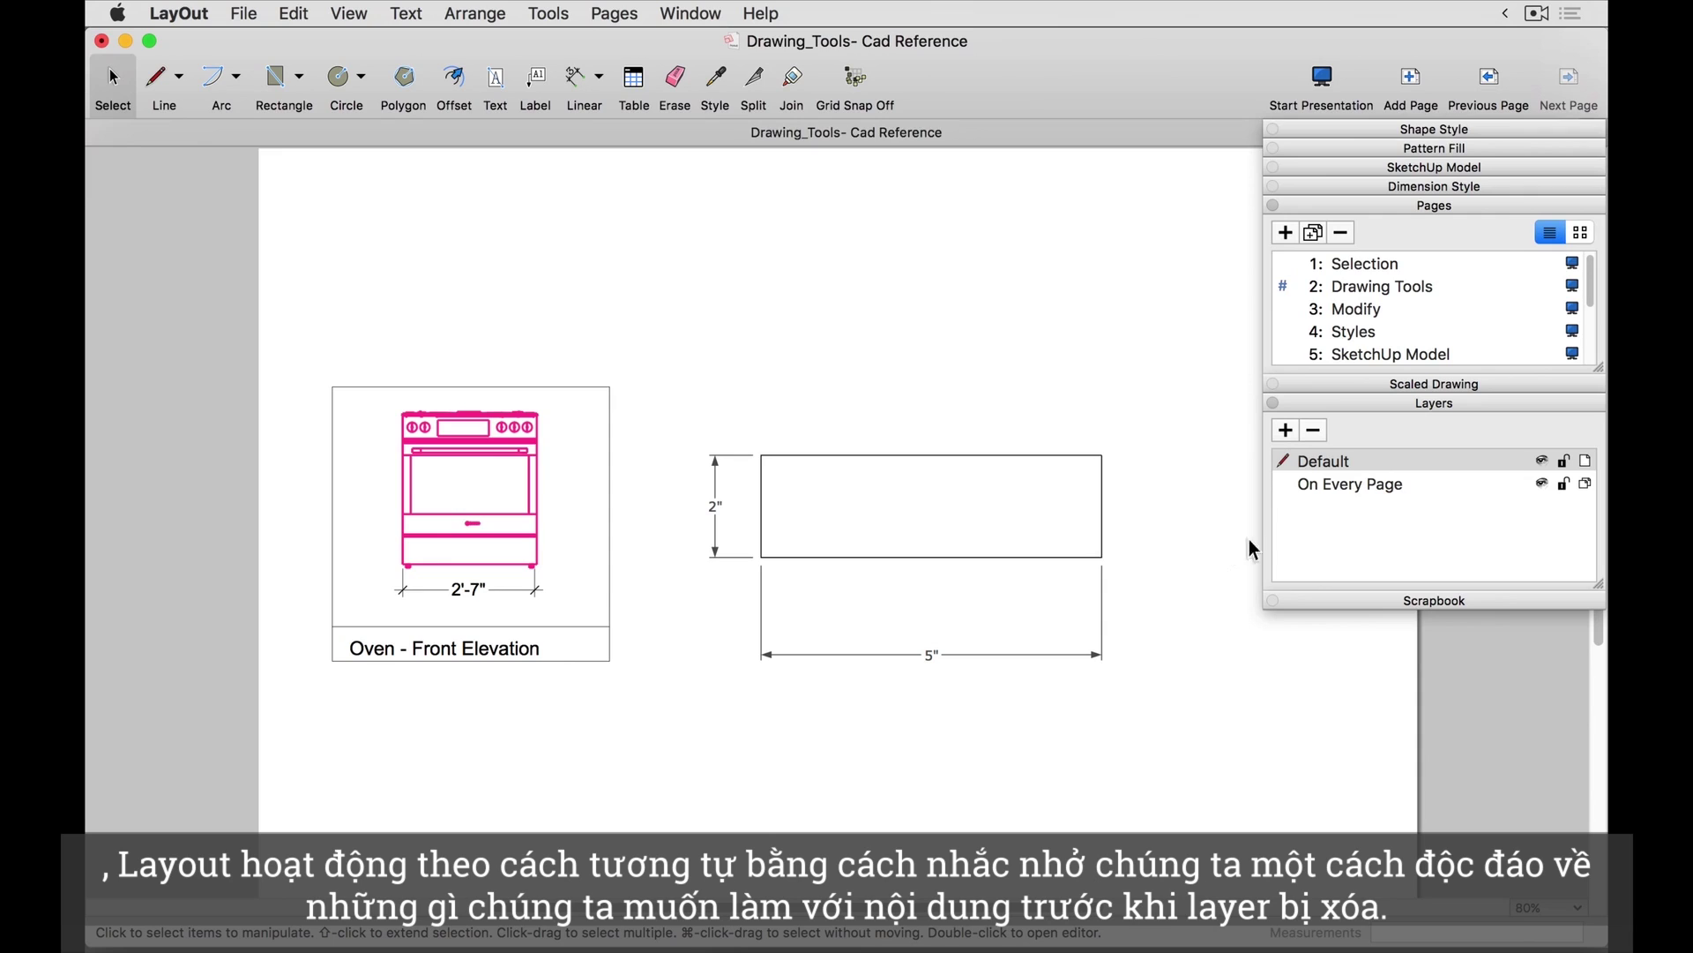
# Step: Start deleting the On Every Page layer to review the options for its entities, and cancel the deletion
pyautogui.click(1327, 486)
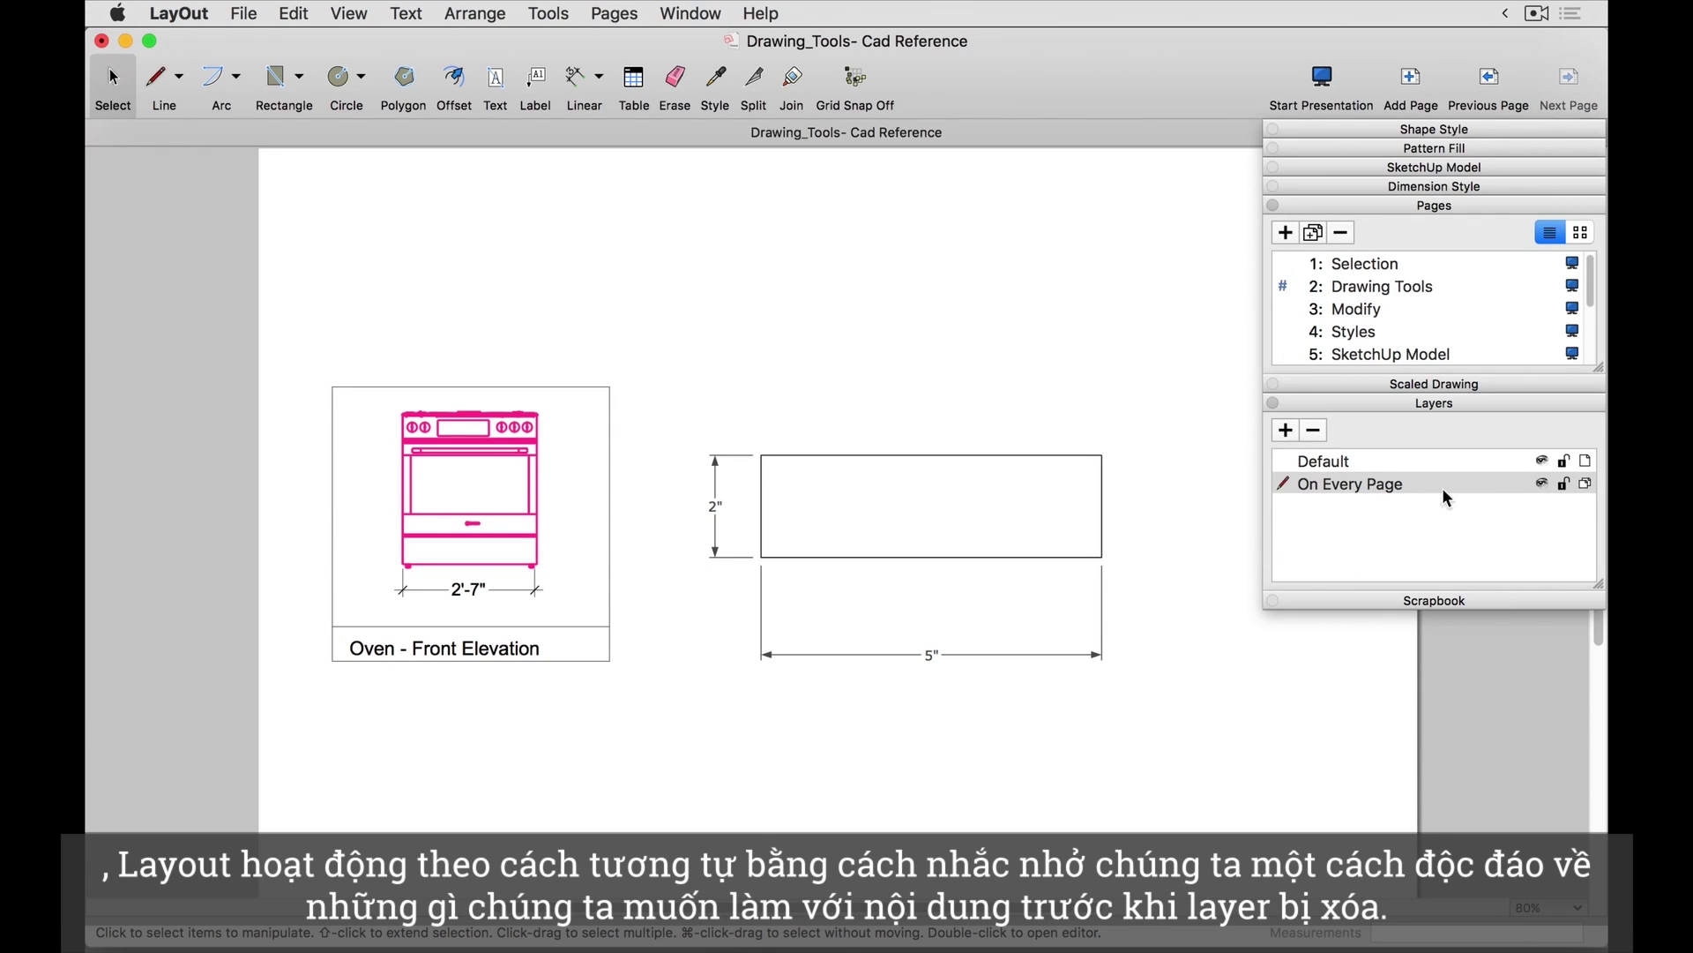
pyautogui.click(1314, 430)
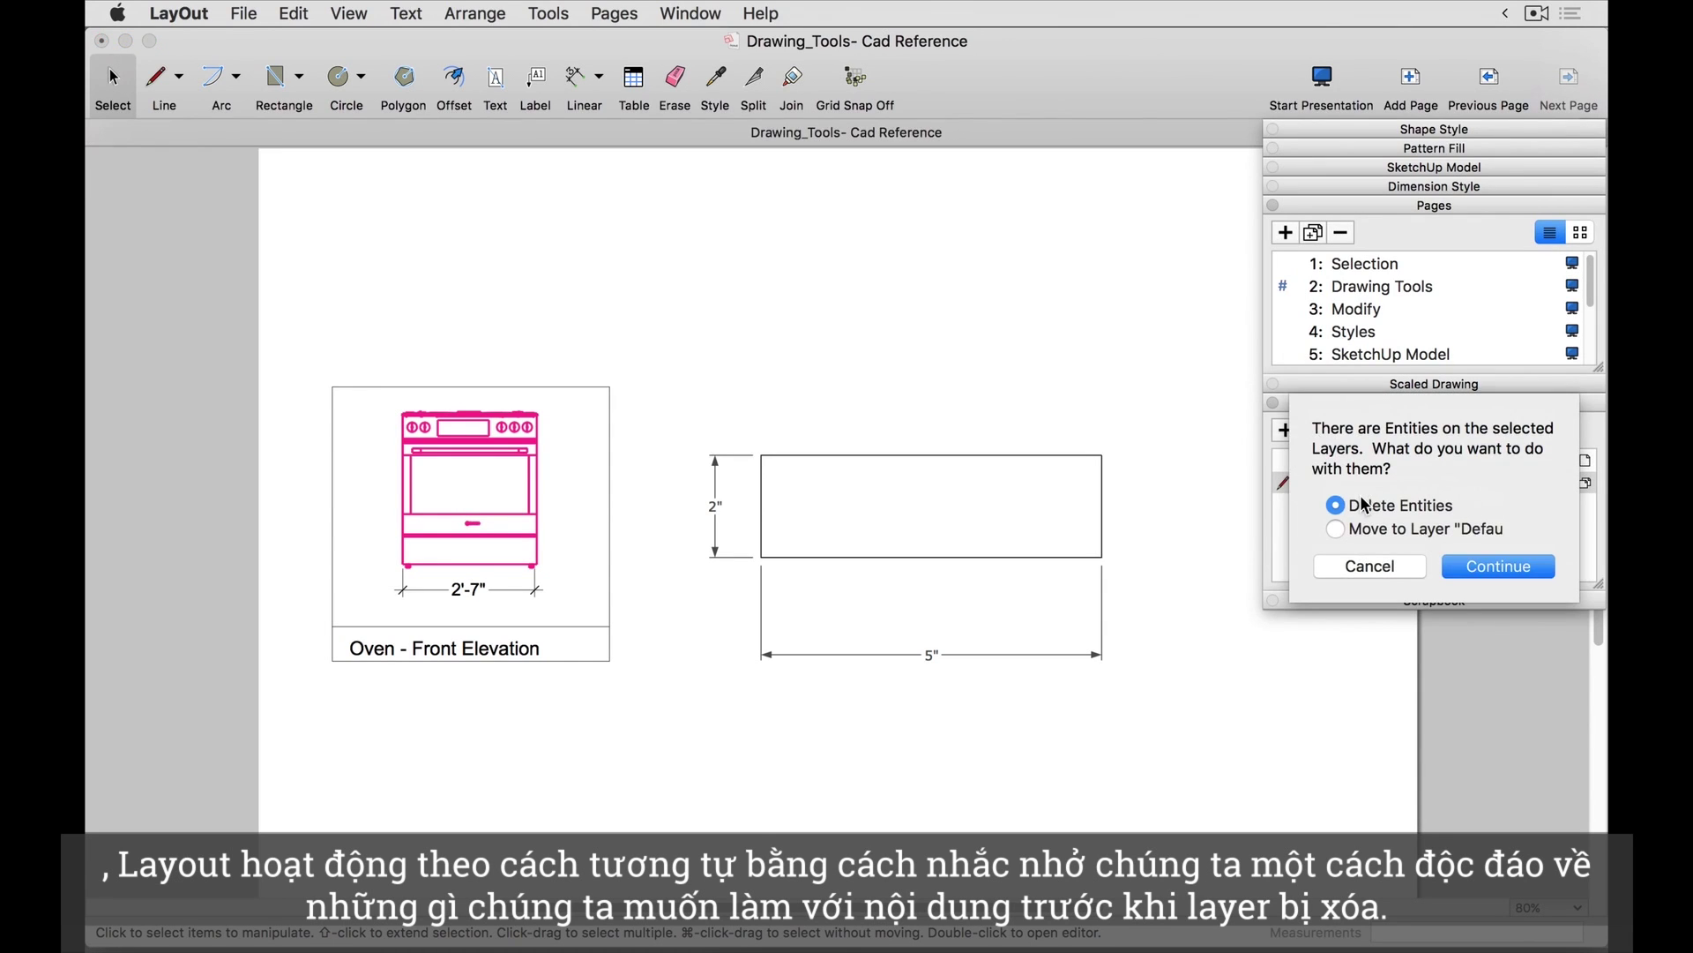
pyautogui.click(1347, 531)
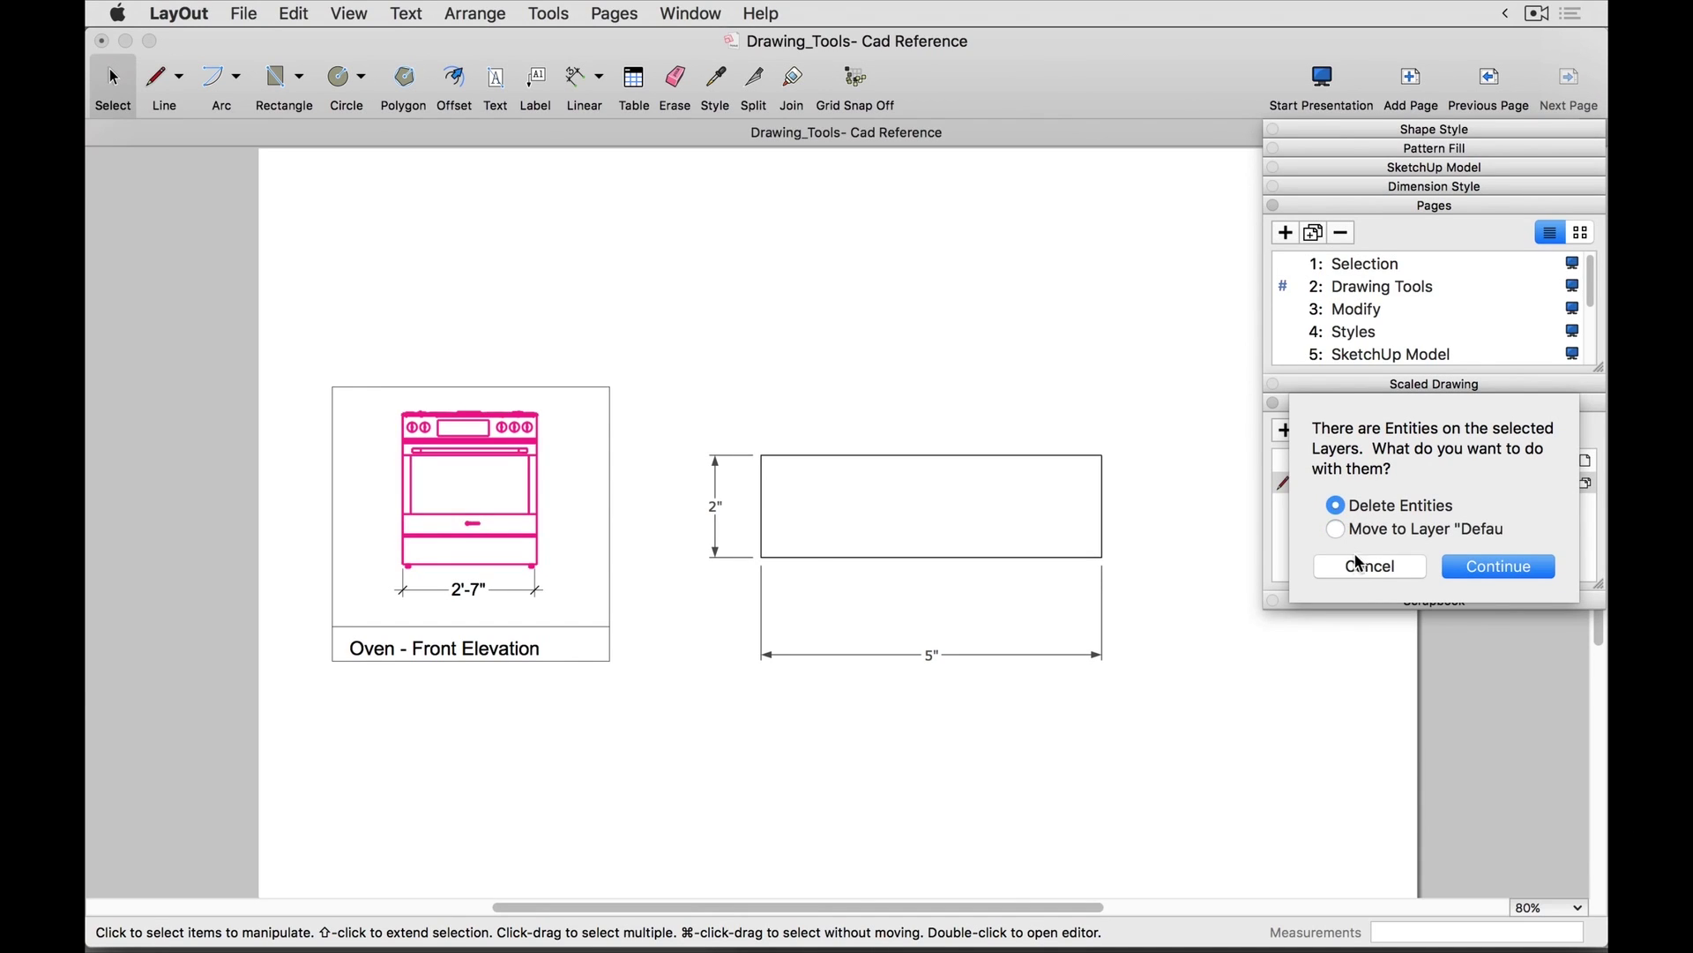
pyautogui.click(1356, 565)
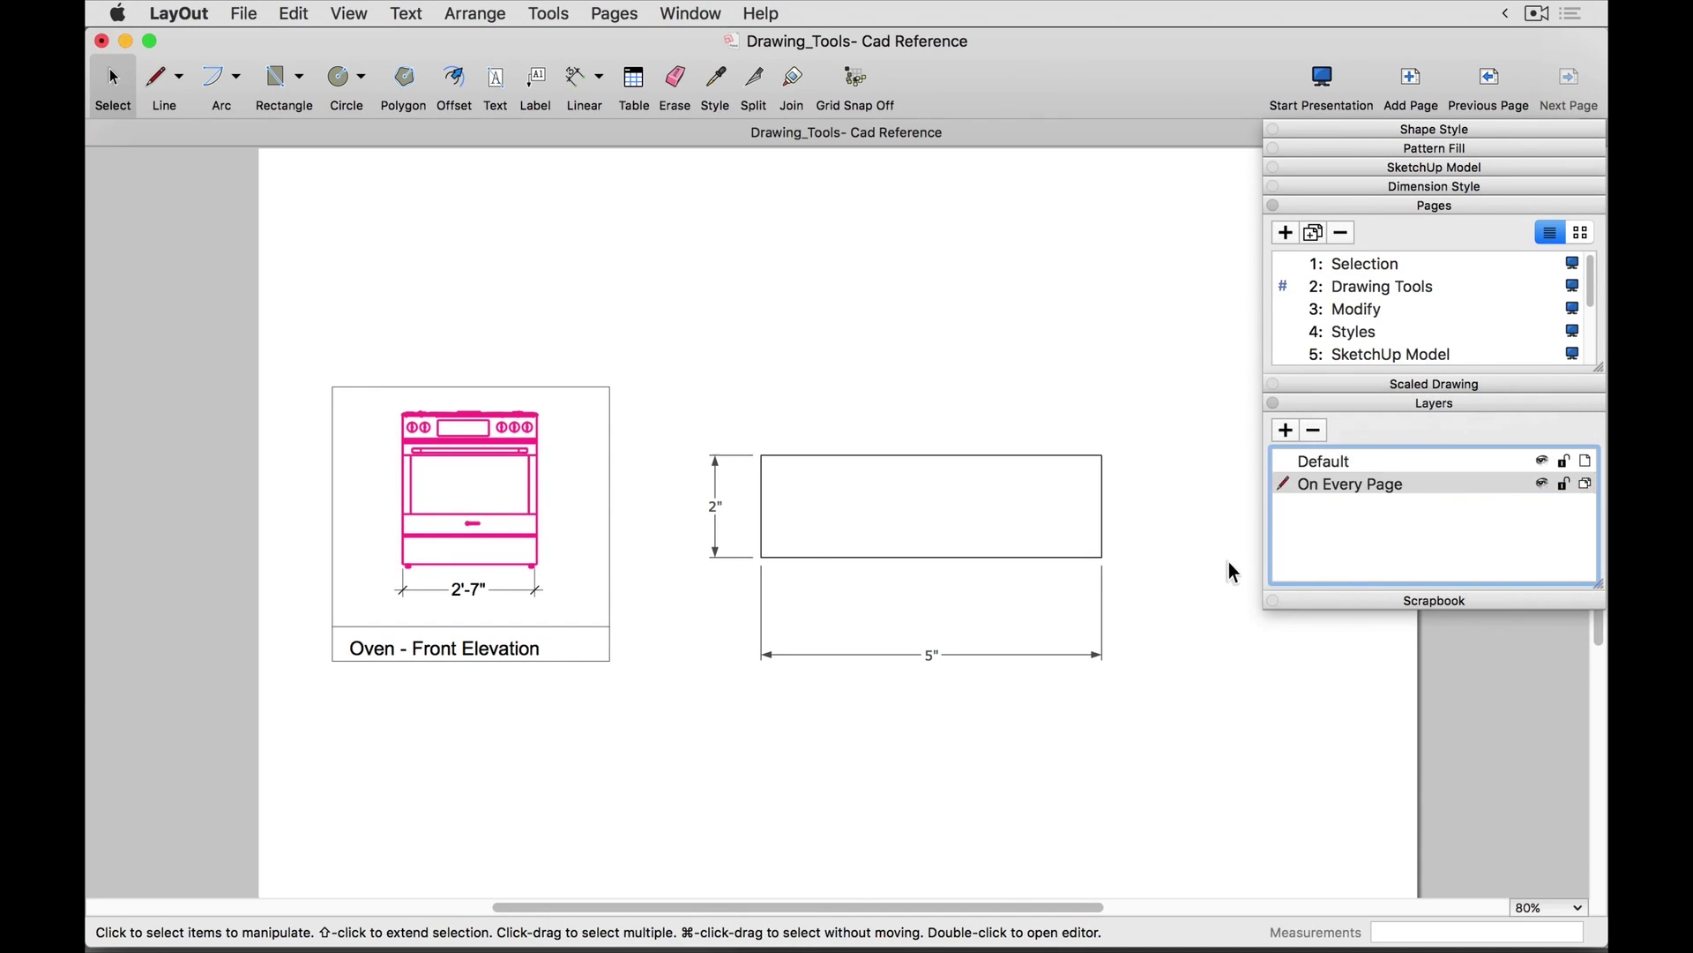